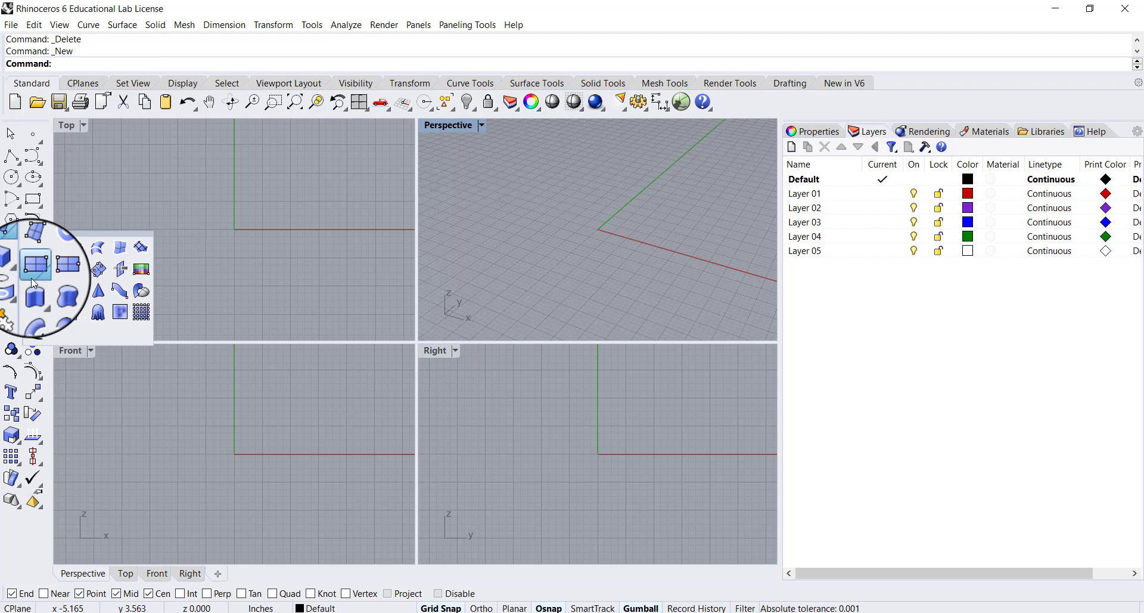
# Step: Create a 3-point plane in the Top view, starting at the origin, 8" long along the x-axis and 4" wide towards positive y
pyautogui.click(12, 243)
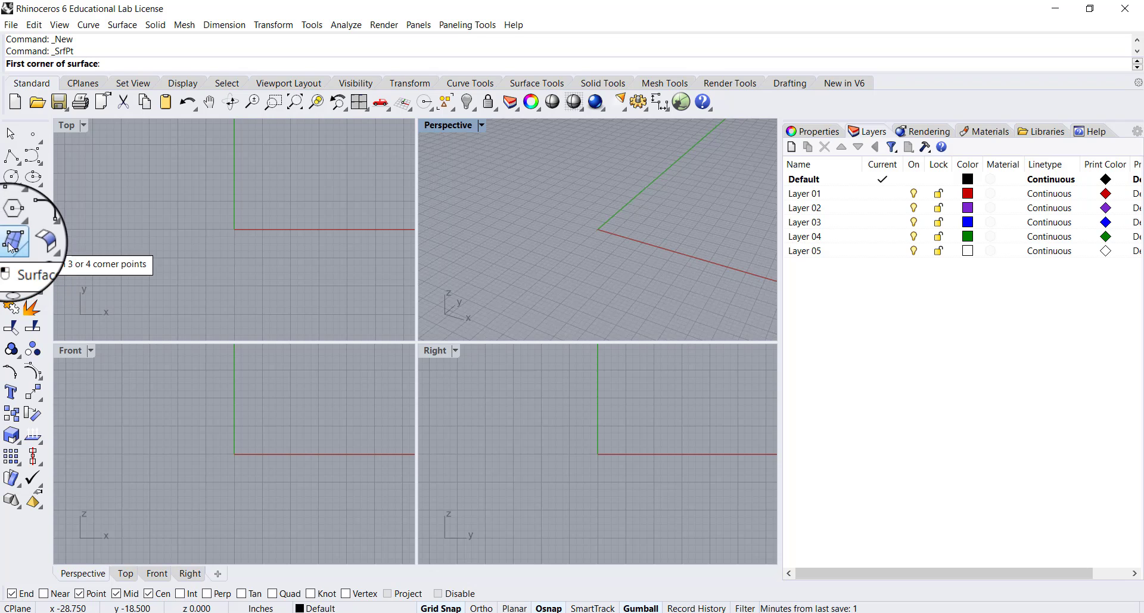
pyautogui.click(12, 244)
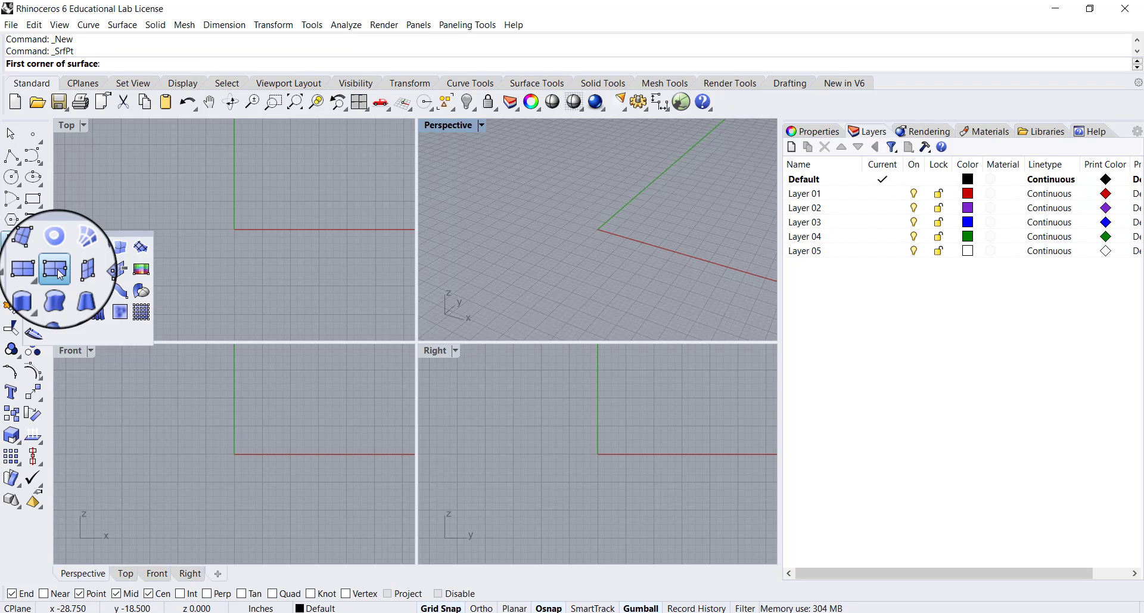
pyautogui.click(57, 269)
pyautogui.moveTo(240, 228); pyautogui.dragTo(152, 254, button='right')
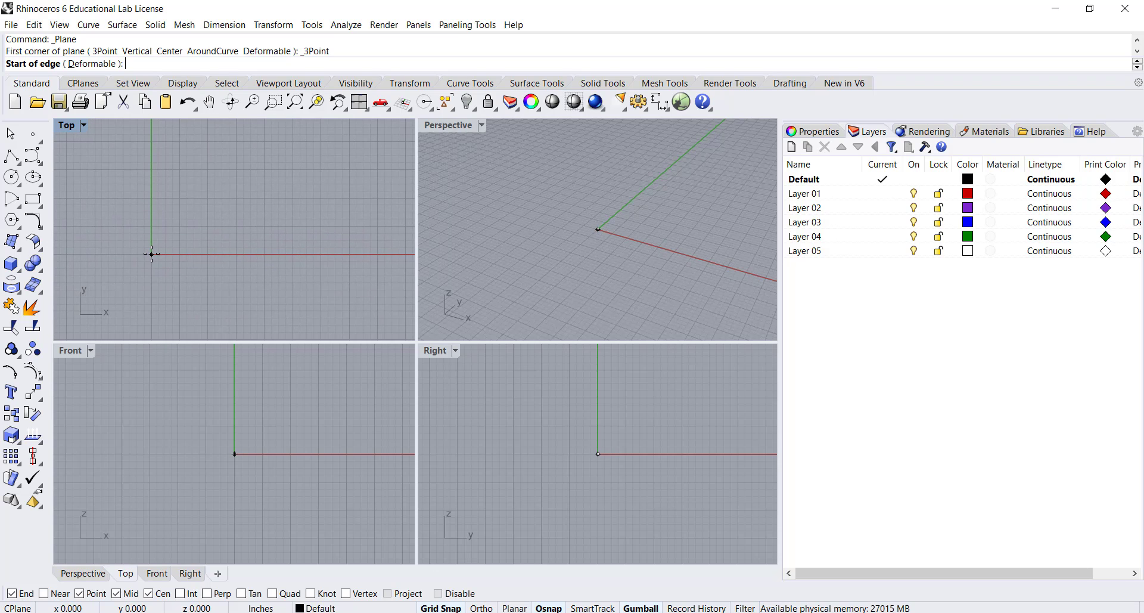
pyautogui.click(151, 254)
pyautogui.moveTo(254, 249); pyautogui.dragTo(202, 251, button='right')
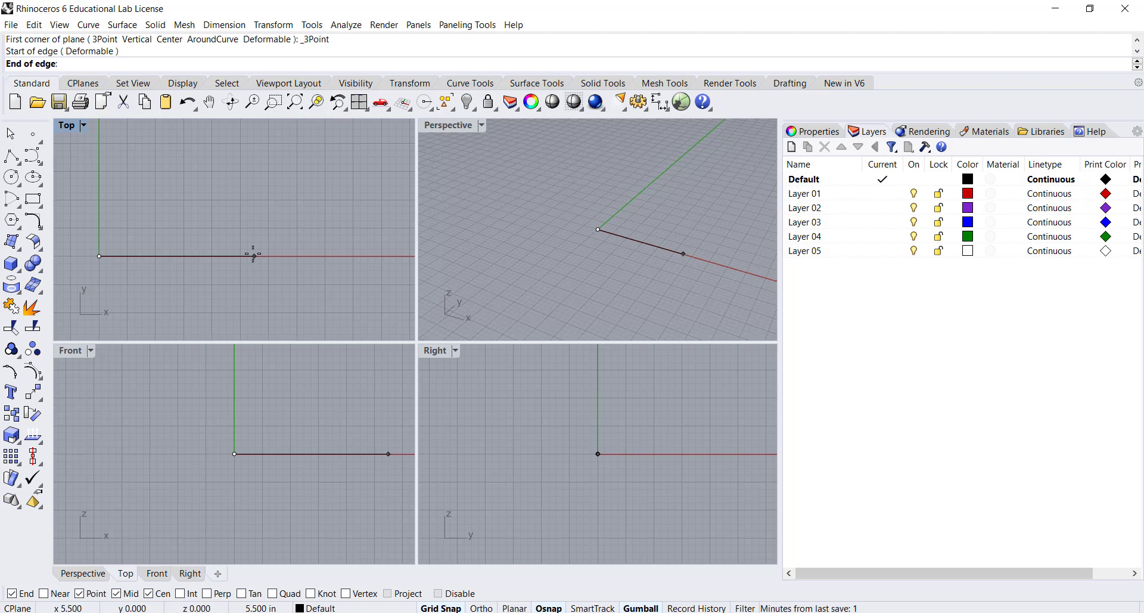
pyautogui.write('8')
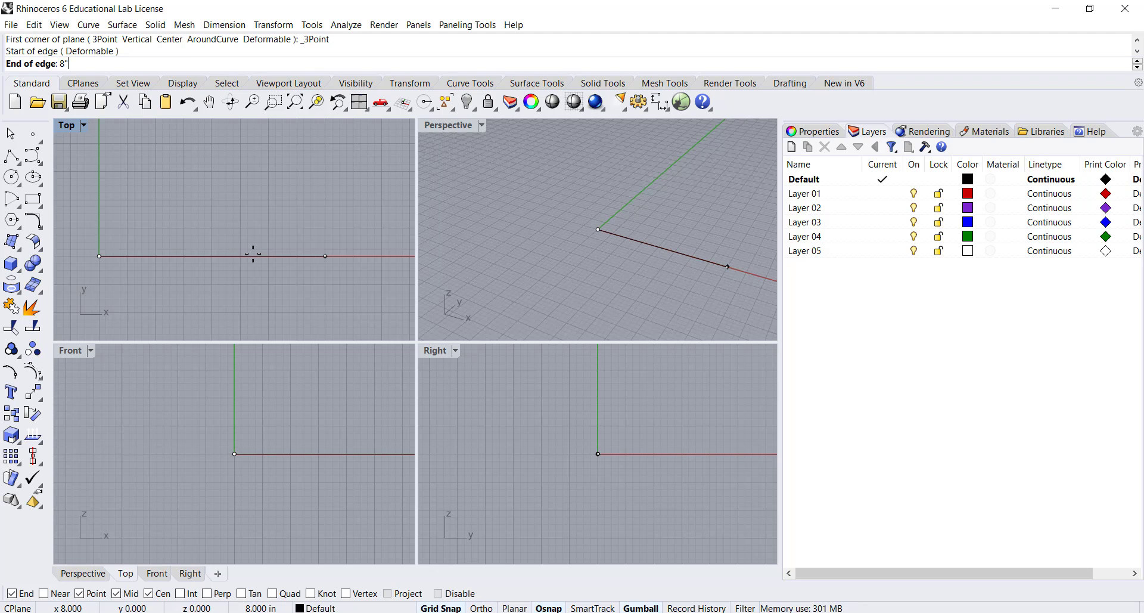
pyautogui.press('Return')
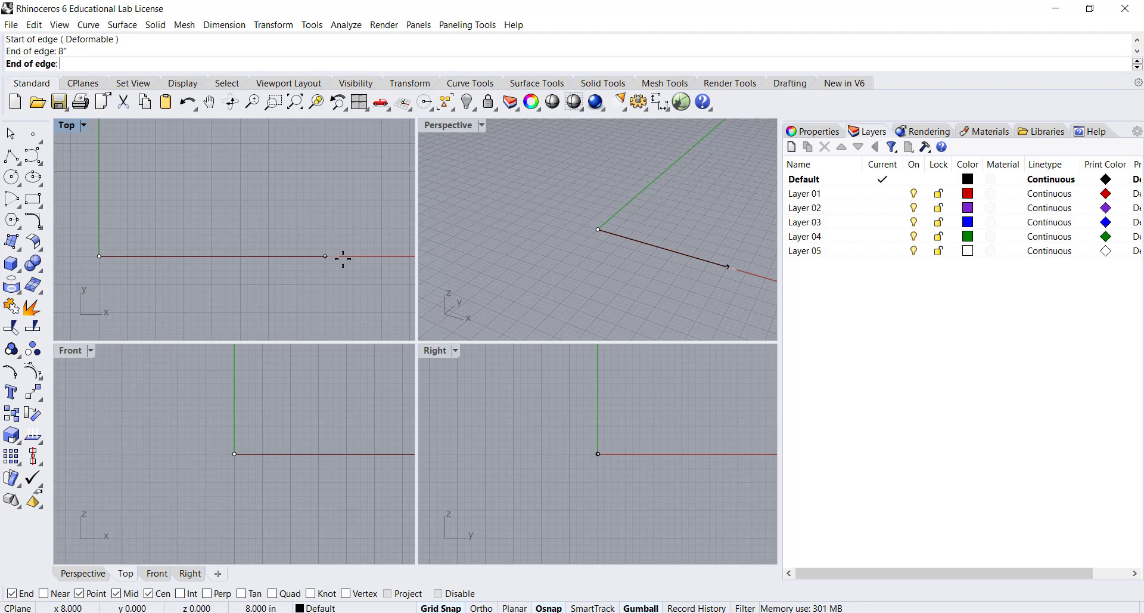
pyautogui.click(343, 258)
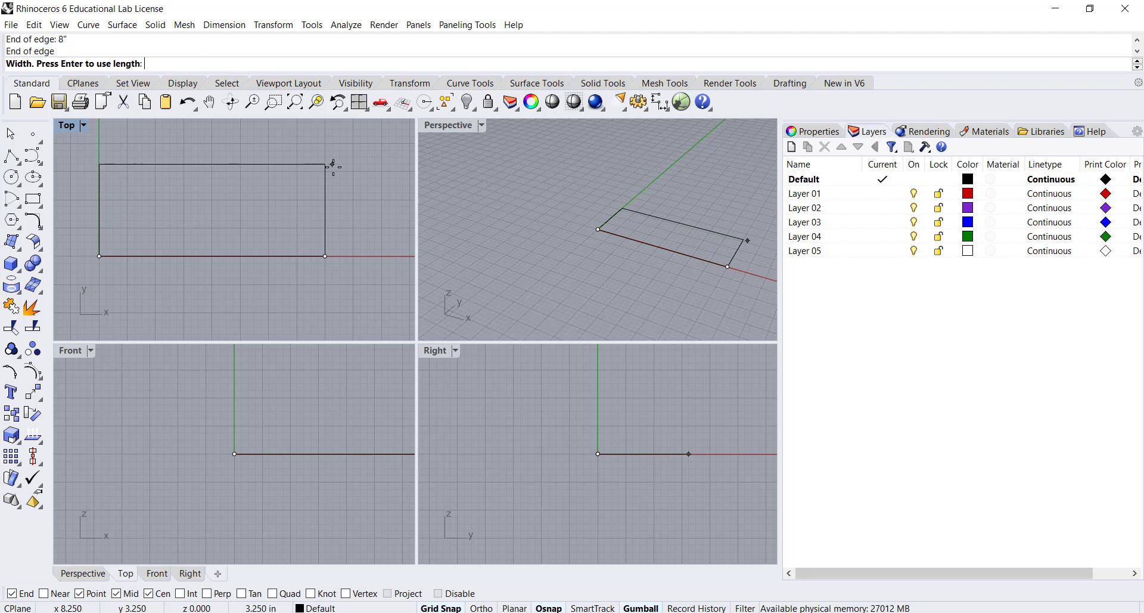
pyautogui.write('4"')
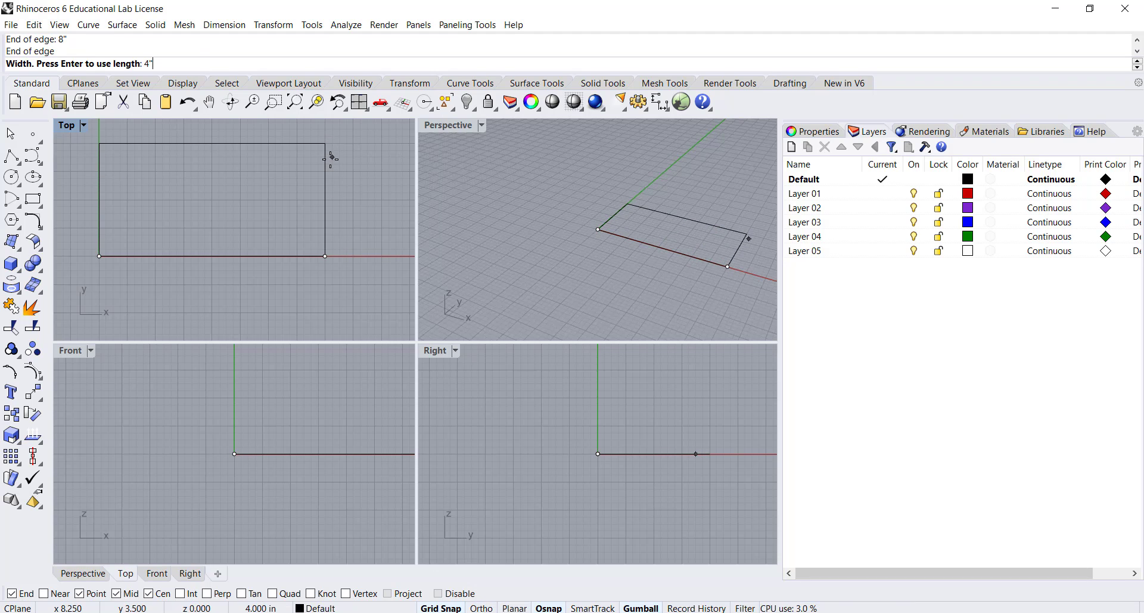
pyautogui.press('Return')
pyautogui.click(327, 139)
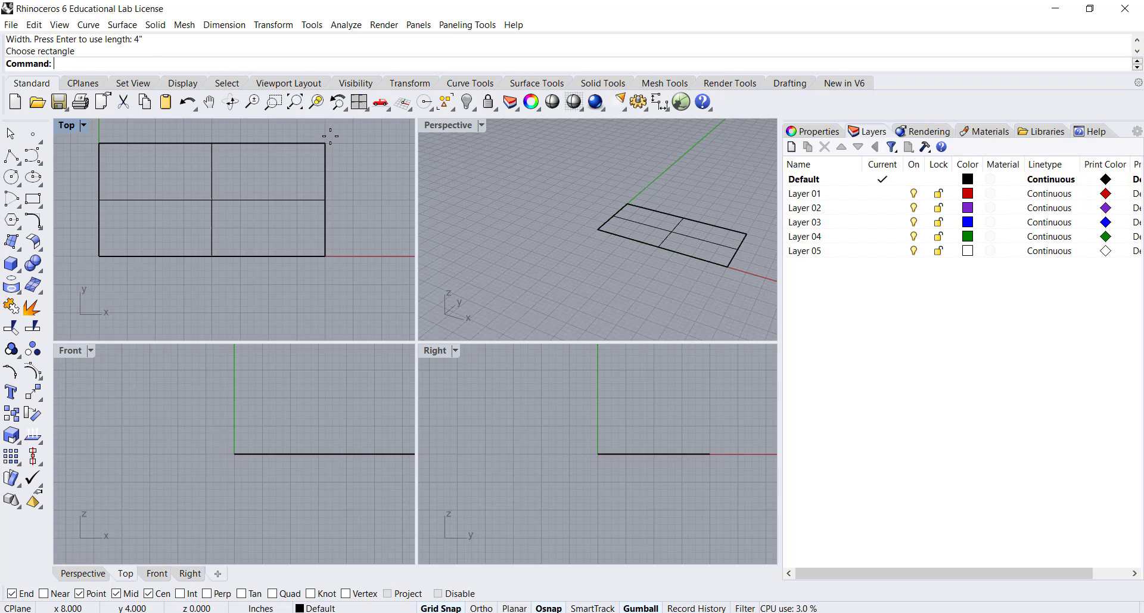
# Step: Set the Perspective viewport's display mode to Shaded
pyautogui.moveTo(327, 170); pyautogui.dragTo(314, 192, button='right')
pyautogui.moveTo(430, 180)
pyautogui.mouseDown(button='right')
pyautogui.moveTo(547, 189)
pyautogui.moveTo(472, 138)
pyautogui.mouseUp(button='right')
pyautogui.click(481, 125)
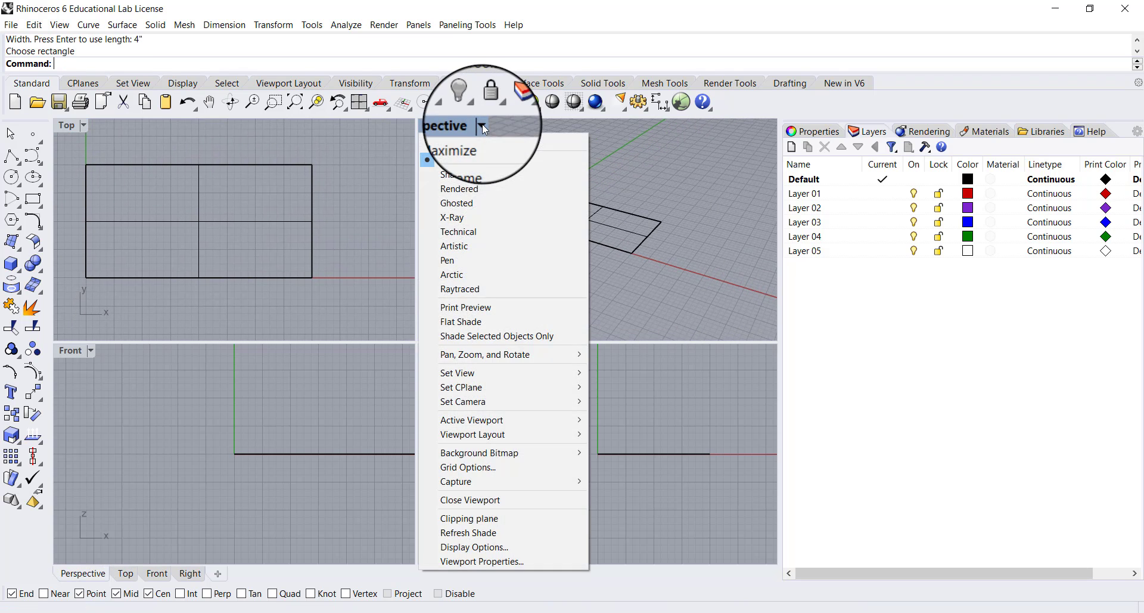
pyautogui.click(467, 174)
pyautogui.moveTo(577, 196)
pyautogui.mouseDown(button='right')
pyautogui.moveTo(582, 222)
pyautogui.moveTo(552, 243)
pyautogui.mouseUp(button='right')
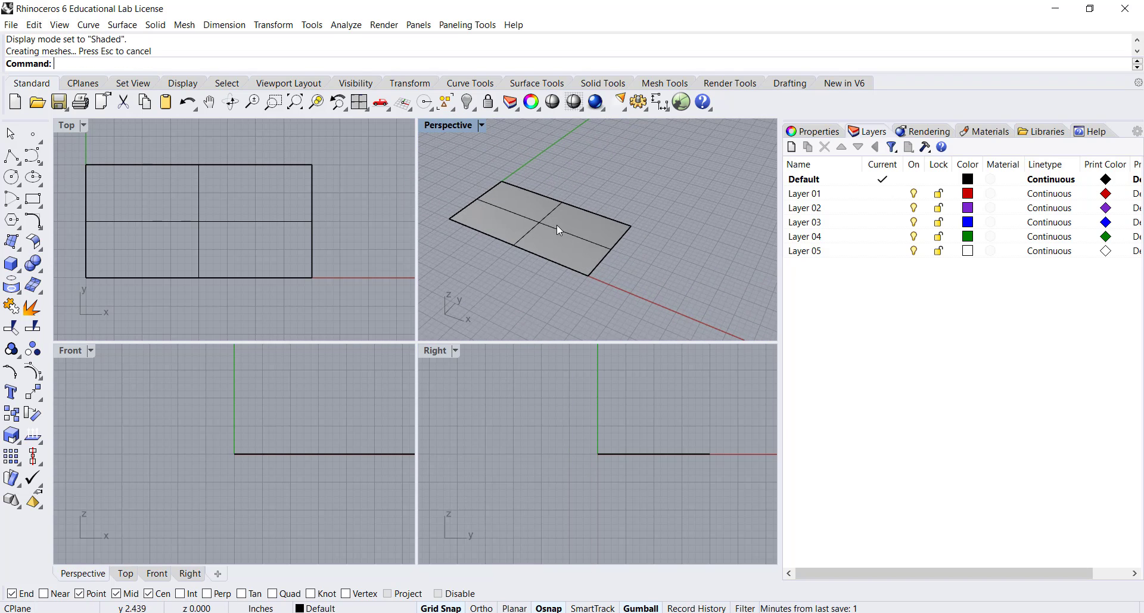
# Step: Create a triangular surface from three corner points at (10, 0), (10, 4) and (14, 4) in the Top view
pyautogui.click(12, 242)
pyautogui.scroll(-2, 220, 255)
pyautogui.moveTo(292, 261); pyautogui.dragTo(258, 261, button='right')
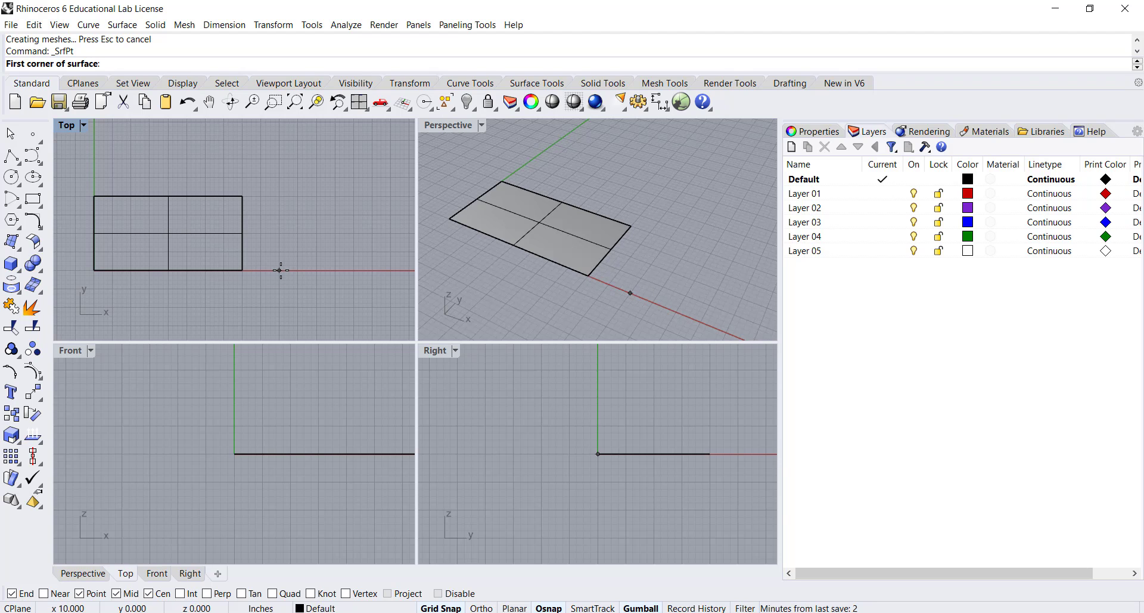
pyautogui.click(280, 270)
pyautogui.click(280, 196)
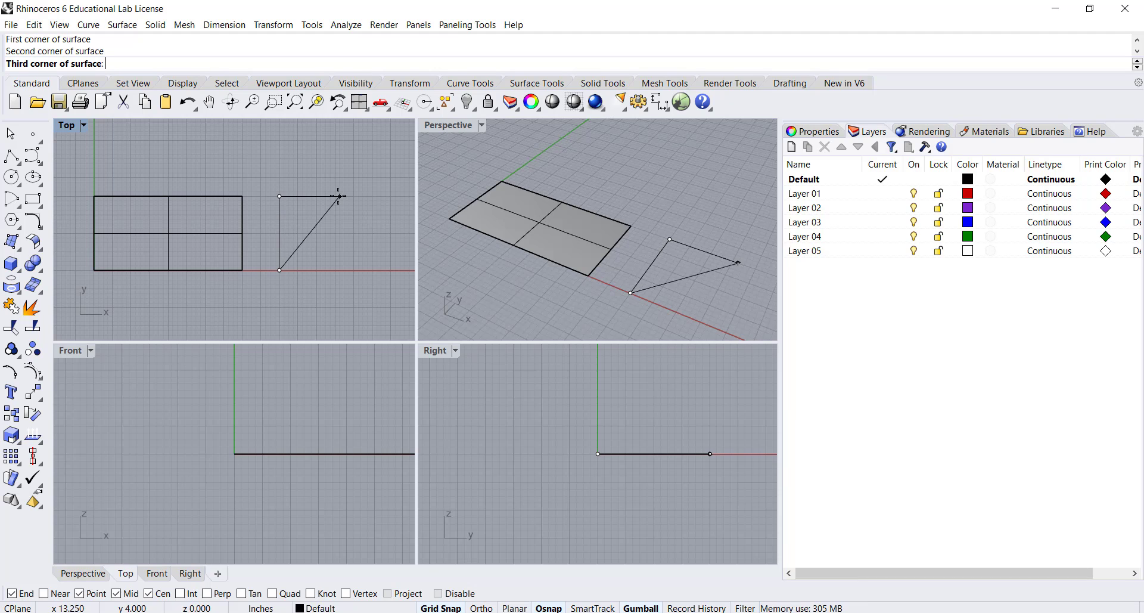
pyautogui.click(354, 196)
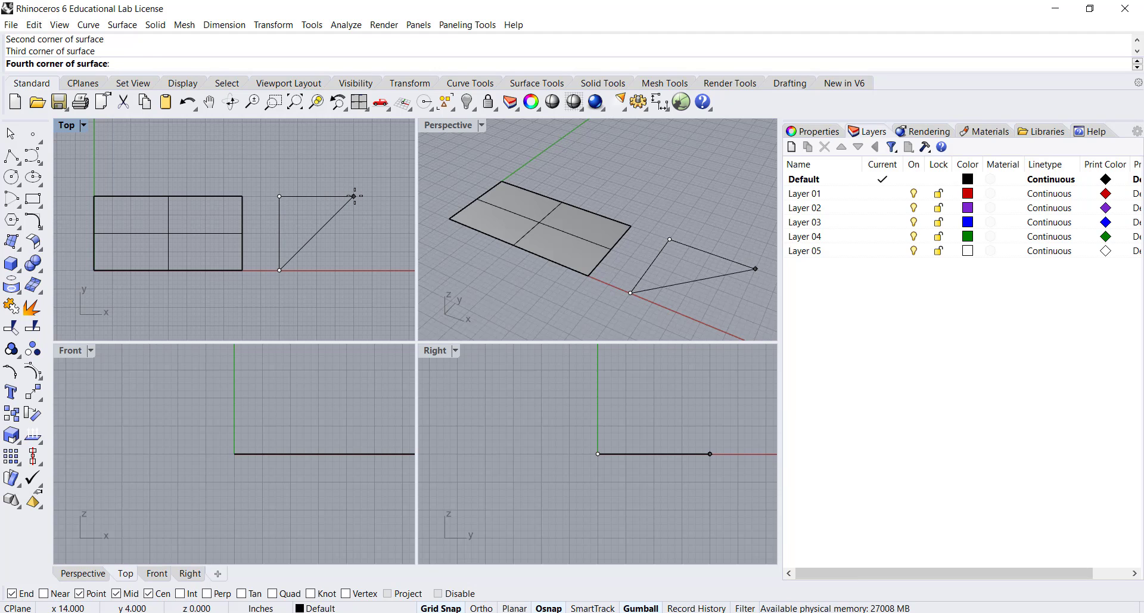
pyautogui.press('Return')
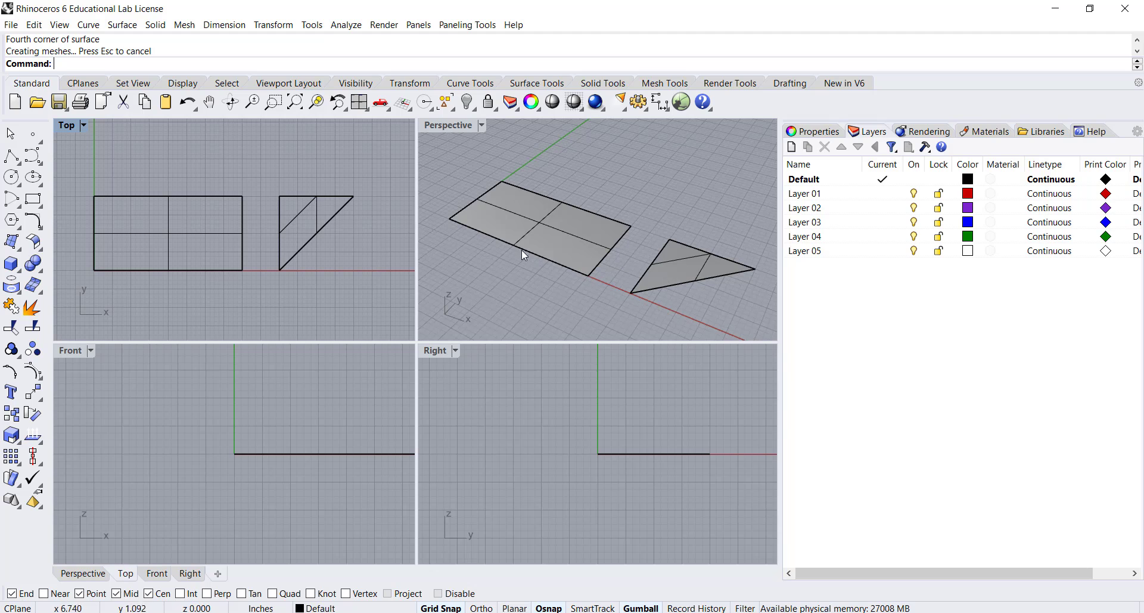
# Step: Examine the isocurves and edges of the rectangular plane and the triangular surface in the Perspective view
pyautogui.click(680, 266)
pyautogui.click(681, 218)
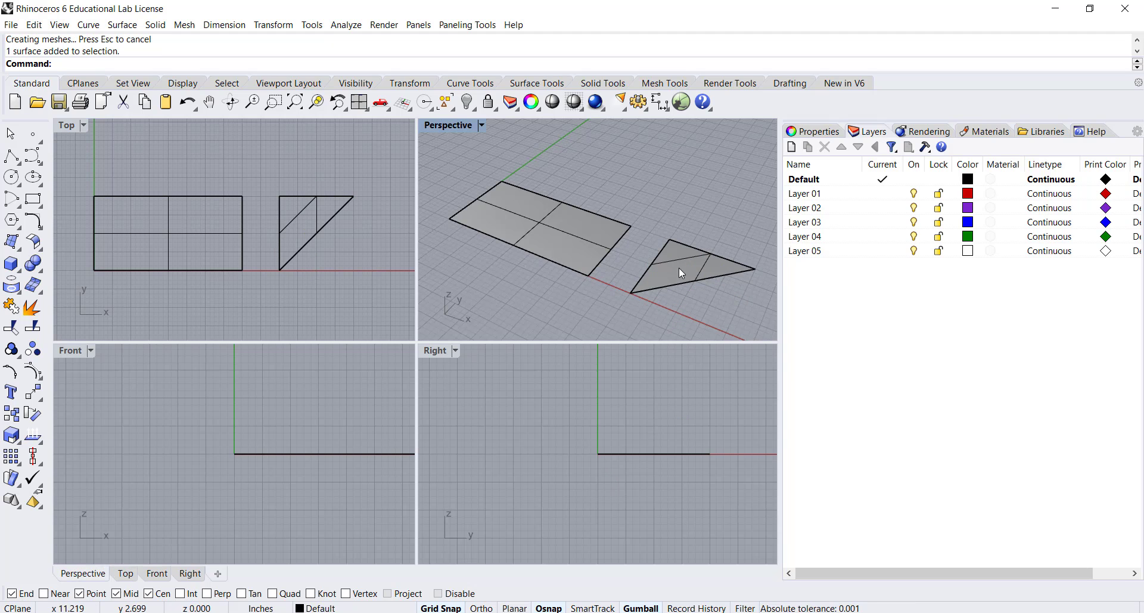
pyautogui.keyDown('shift'); pyautogui.moveTo(624, 249); pyautogui.dragTo(593, 227, button='right'); pyautogui.keyUp('shift')
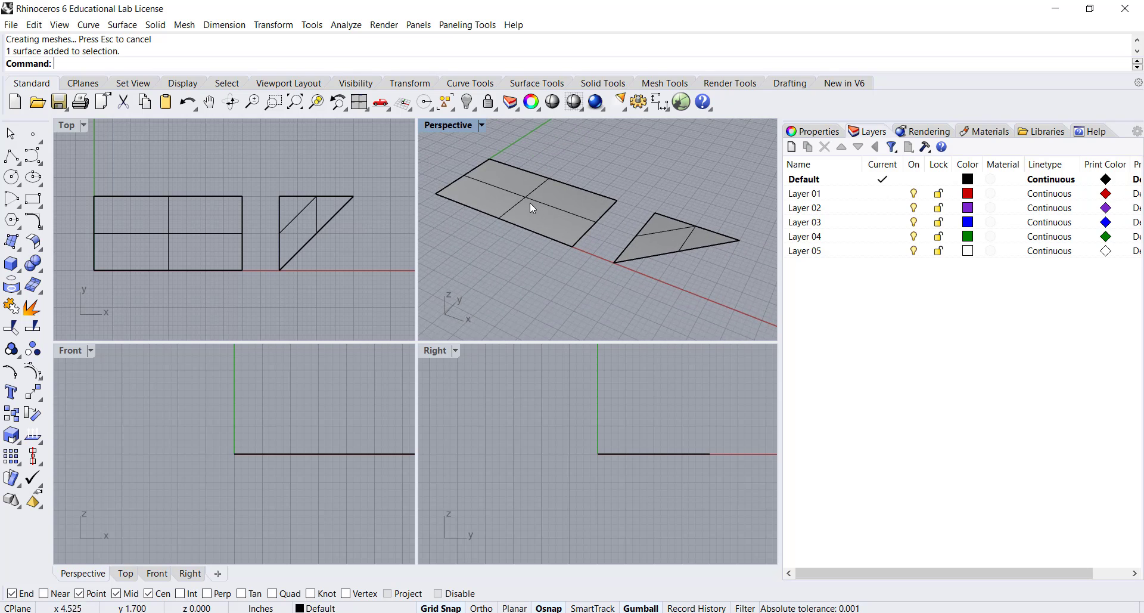
pyautogui.moveTo(540, 204); pyautogui.dragTo(547, 226, button='right')
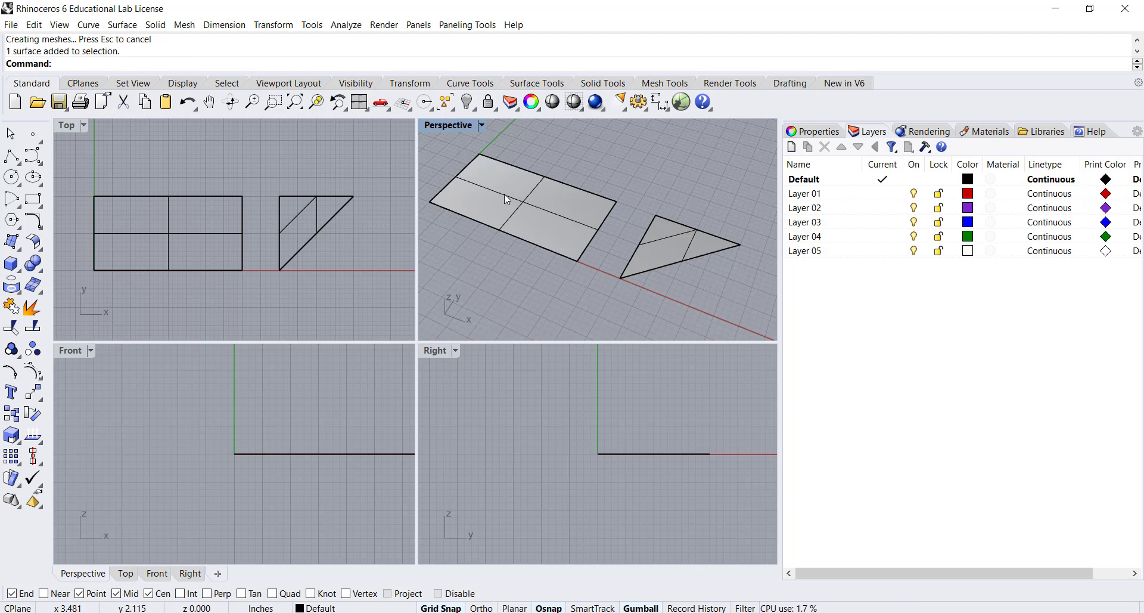
pyautogui.click(530, 193)
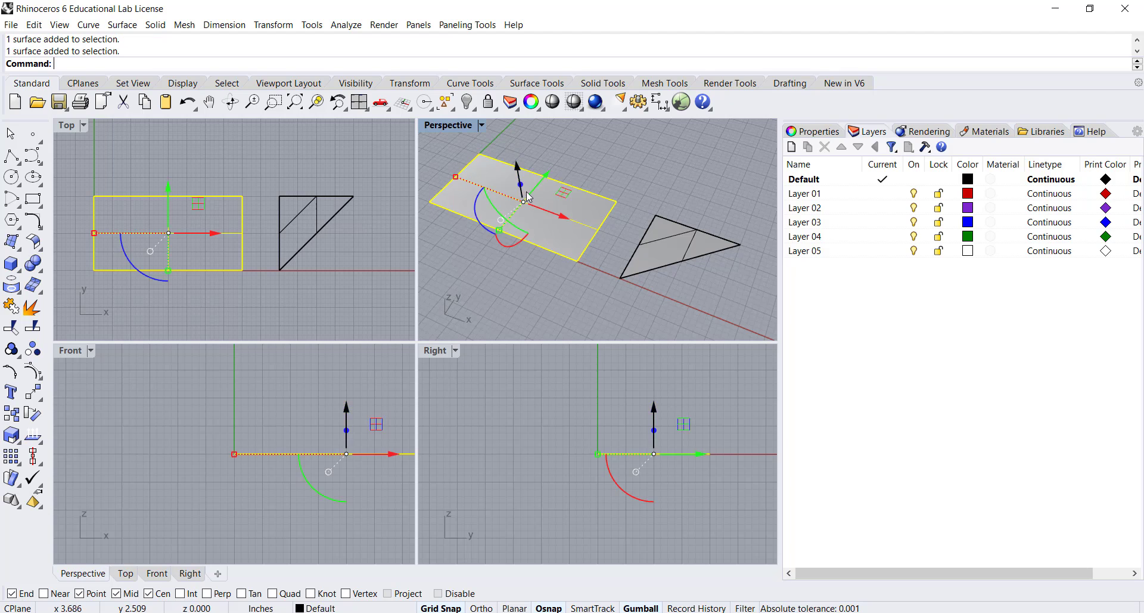
pyautogui.click(539, 161)
pyautogui.scroll(3, 542, 175)
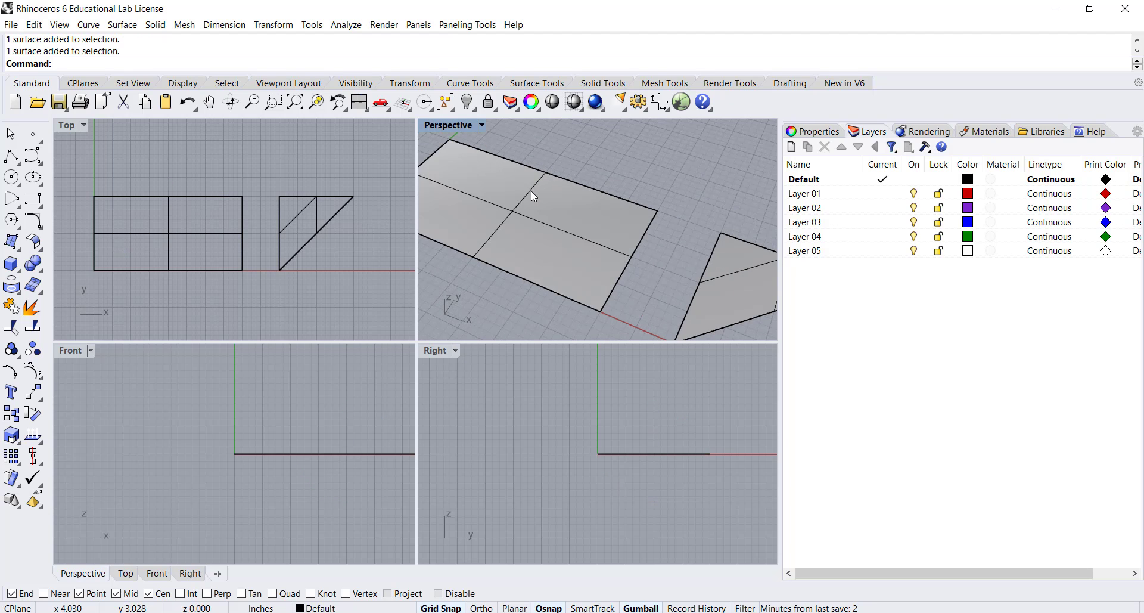
pyautogui.click(531, 191)
pyautogui.click(566, 146)
pyautogui.scroll(-2, 468, 185)
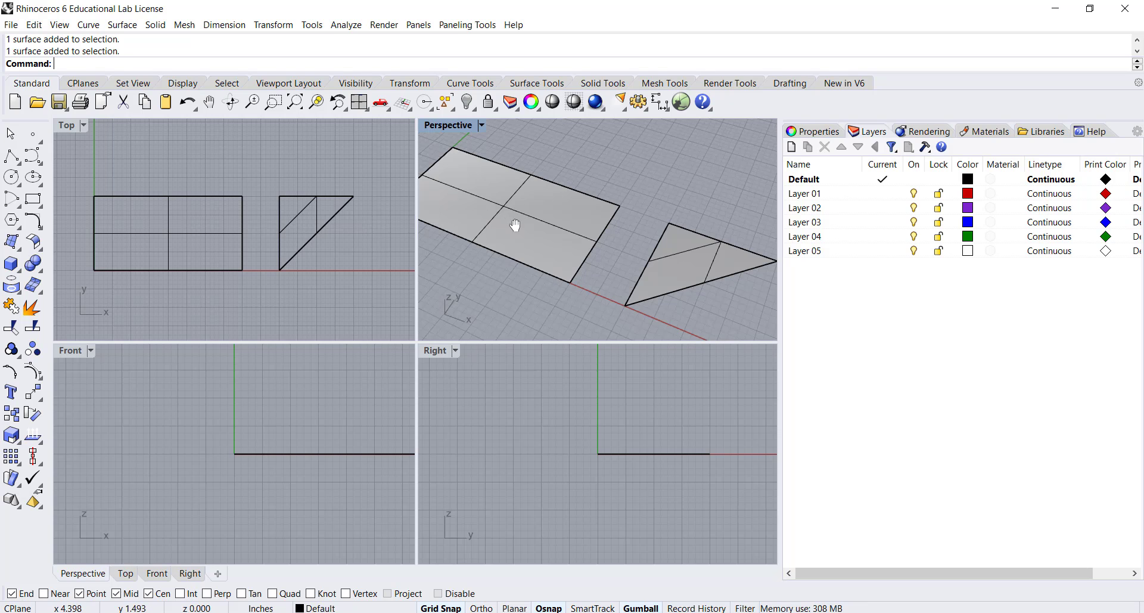
pyautogui.keyDown('shift'); pyautogui.moveTo(515, 225); pyautogui.dragTo(532, 220, button='right'); pyautogui.keyUp('shift')
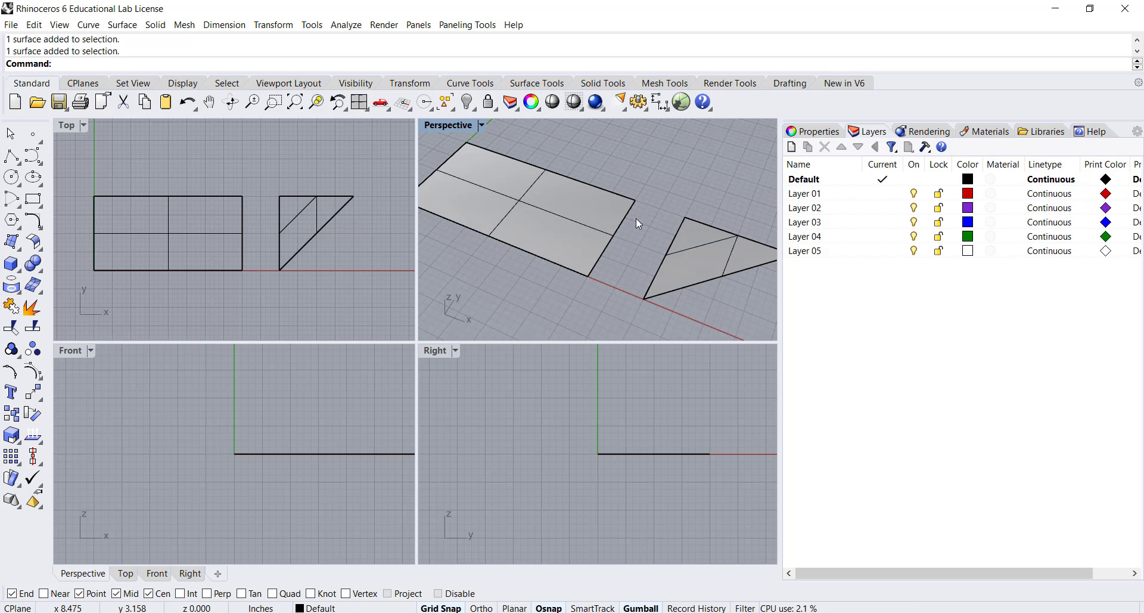
pyautogui.scroll(-4, 627, 246)
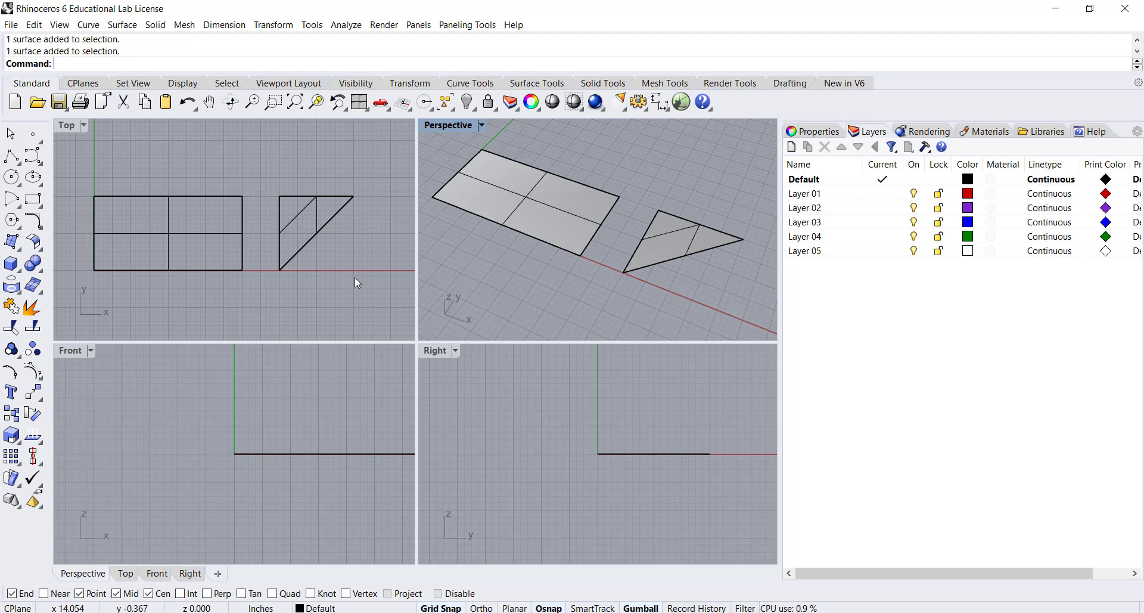
# Step: Select both the rectangular plane and the triangular surface and delete them
pyautogui.moveTo(354, 276); pyautogui.dragTo(112, 174)
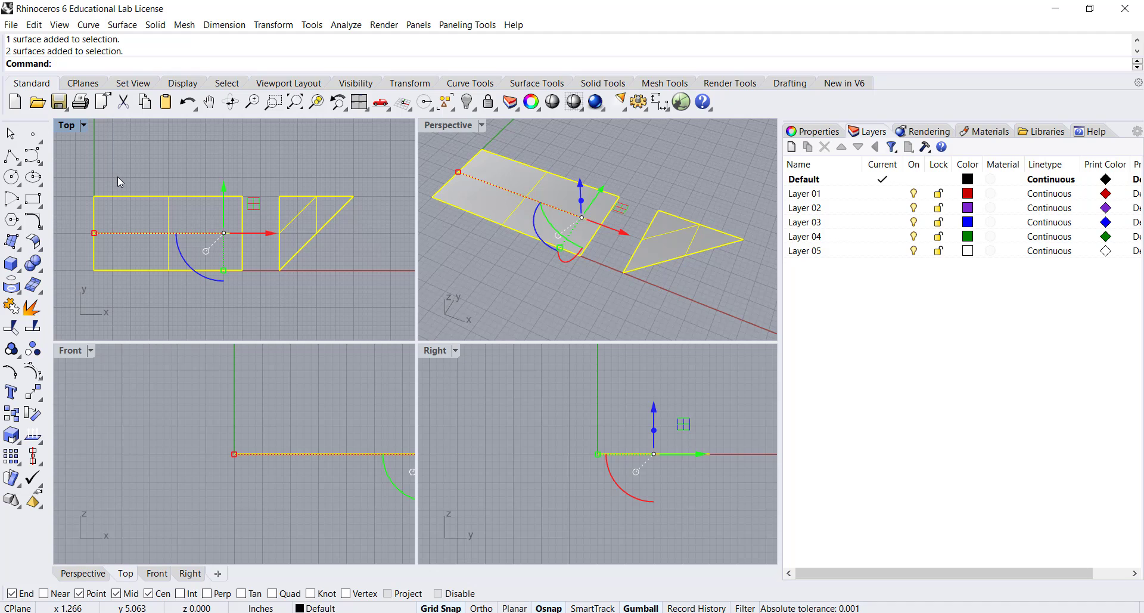
pyautogui.press('Delete')
pyautogui.moveTo(194, 210); pyautogui.dragTo(184, 207, button='right')
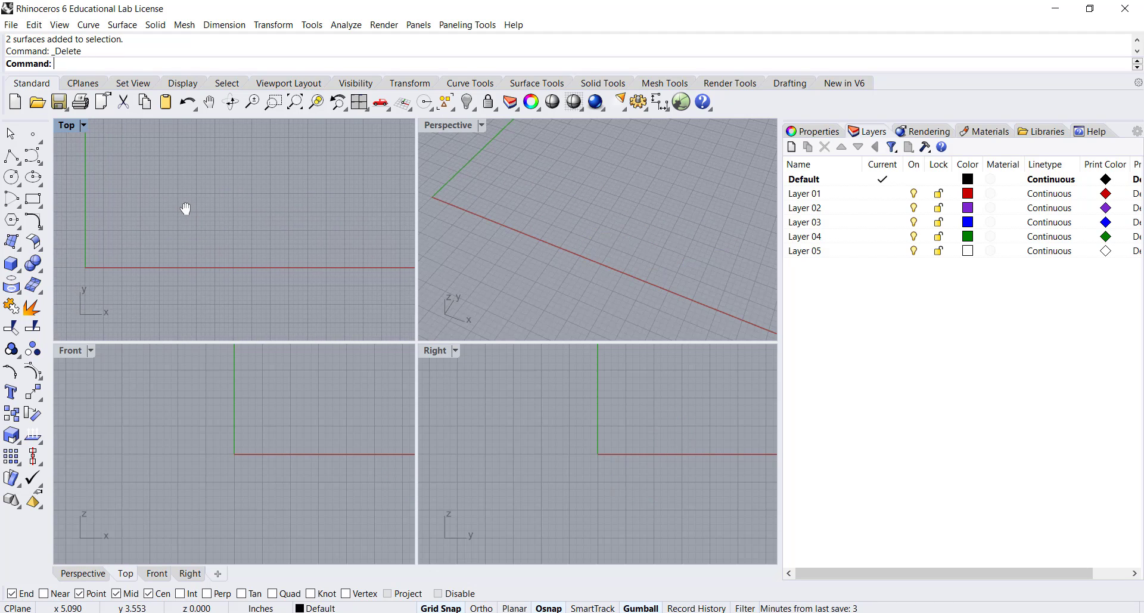
# Step: Draw a single line from (1, 3) to (5, 3) in the Top view
pyautogui.rightClick(12, 158)
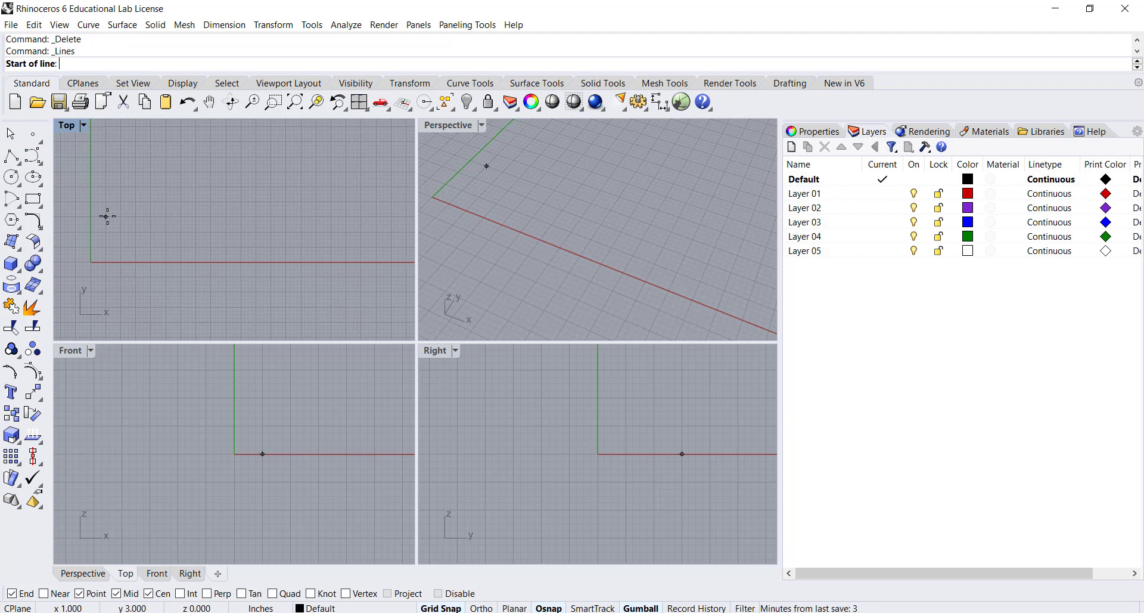
pyautogui.click(107, 216)
pyautogui.click(163, 216)
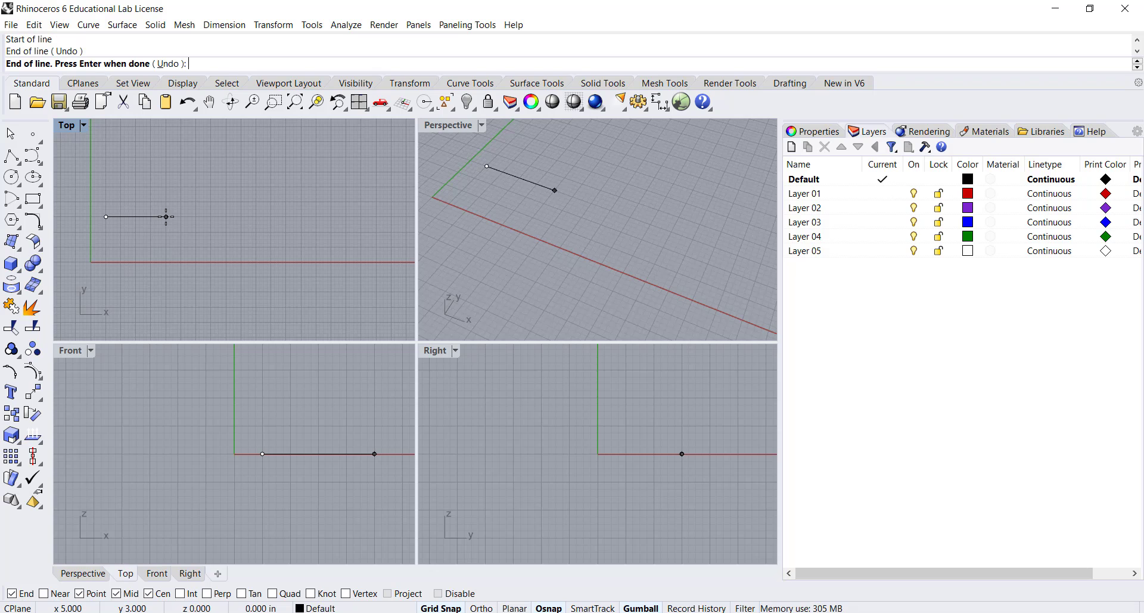
pyautogui.press('Return')
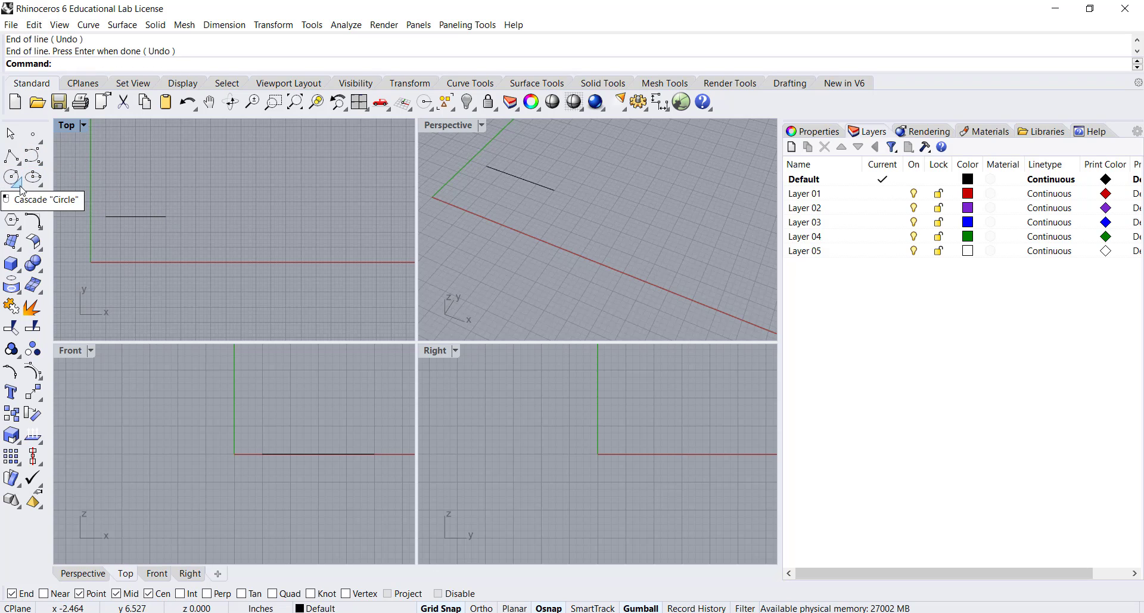
# Step: Draw a corner-to-corner rectangle from (6, 2) to about (10, 4.25) in the Top view, beside the line
pyautogui.click(34, 200)
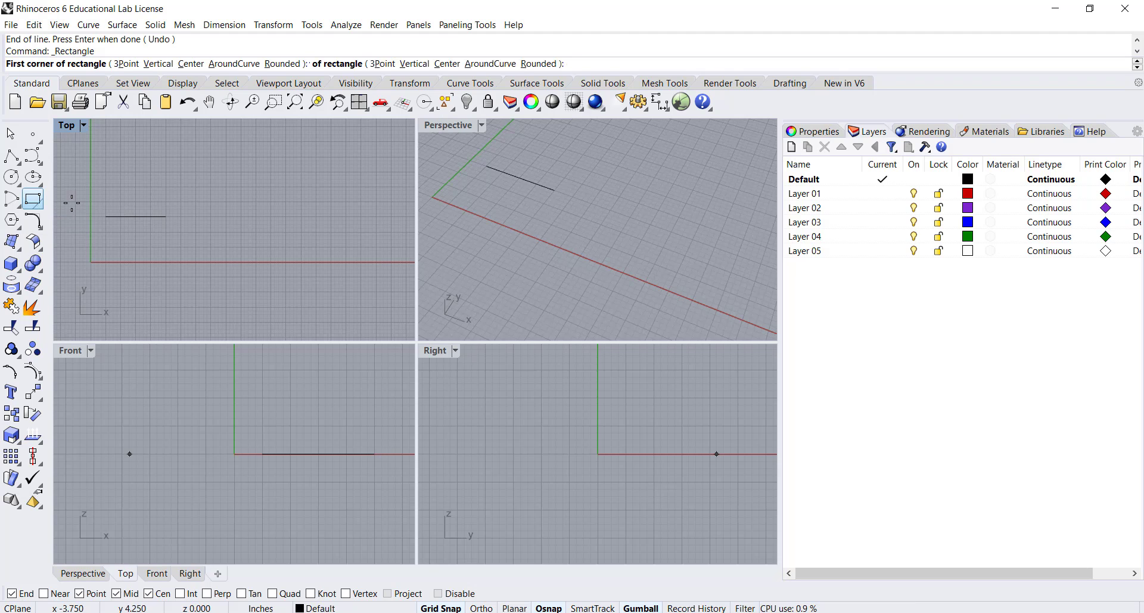
pyautogui.click(181, 231)
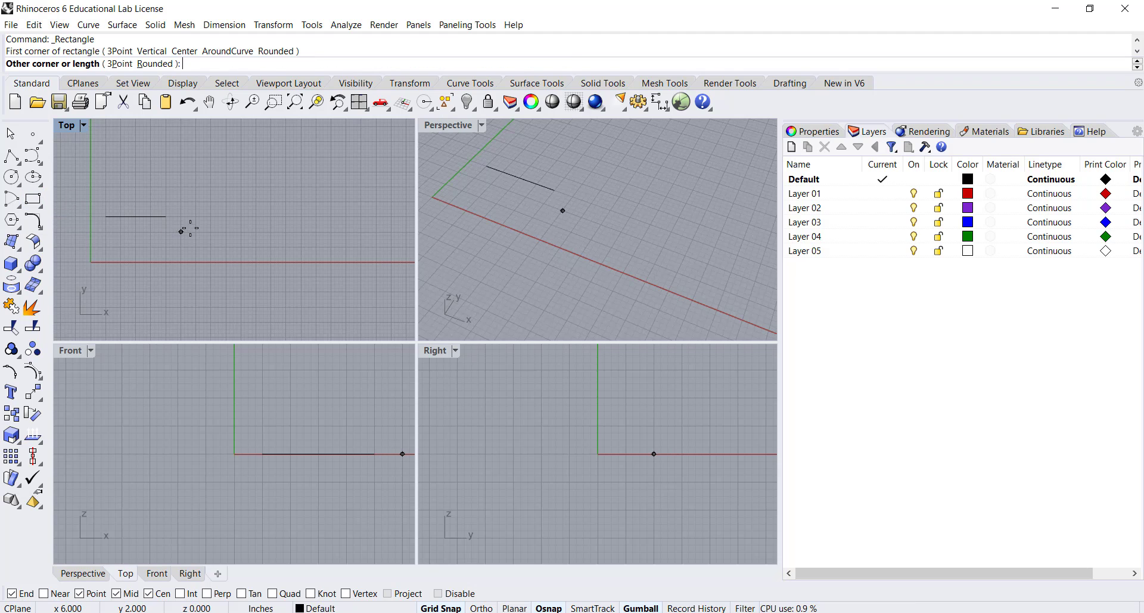
pyautogui.click(242, 197)
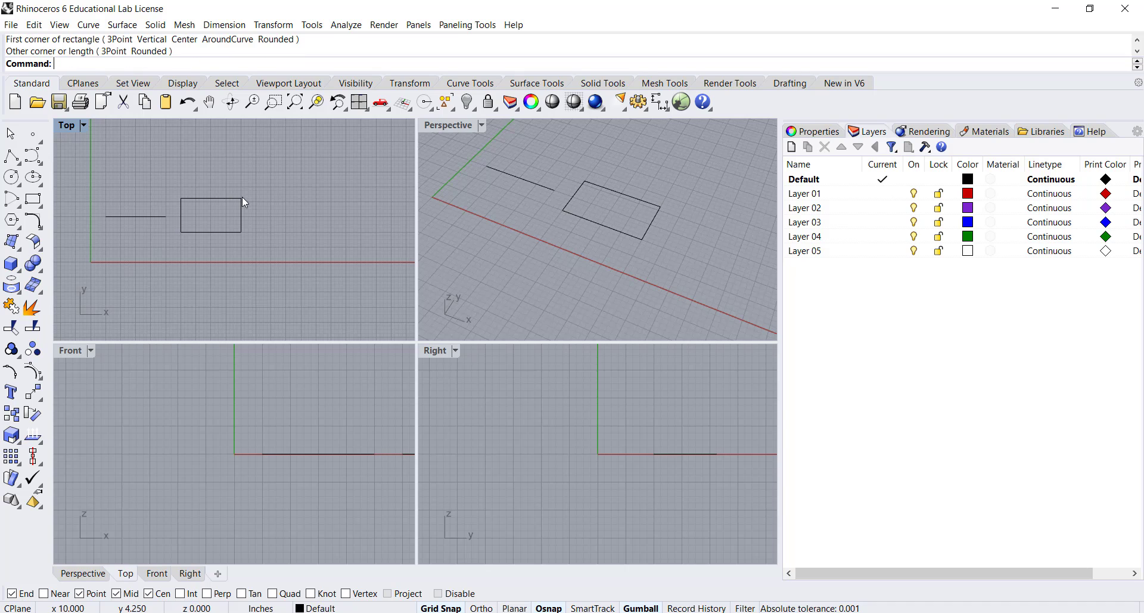
# Step: Draw a circle about 2.5 inches in diameter, centred near (13, 3.25), beside the rectangle in the Top view
pyautogui.click(12, 178)
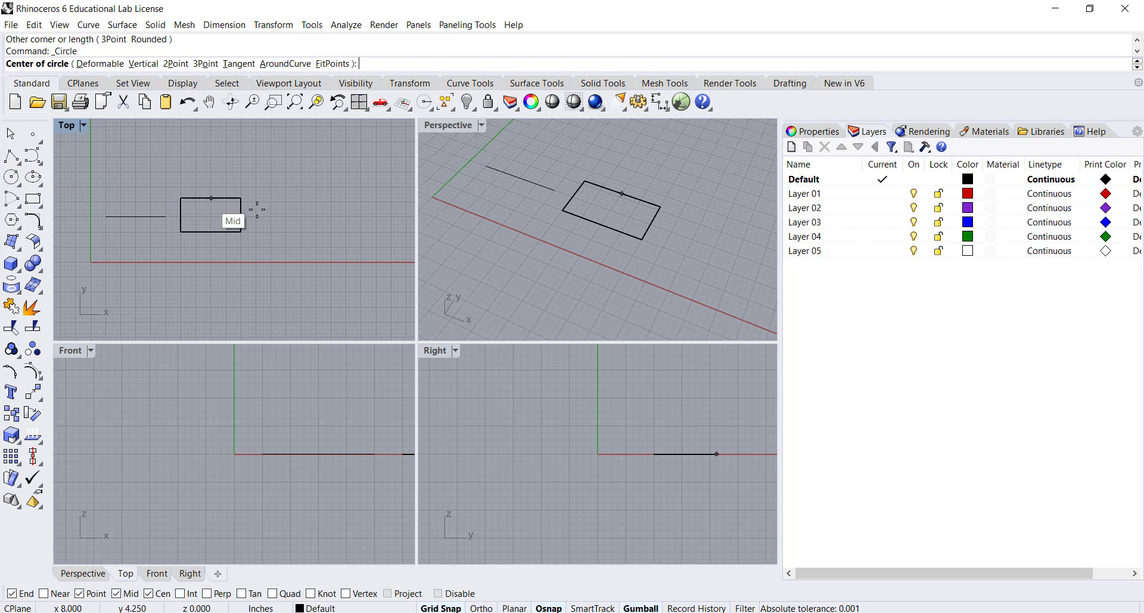
pyautogui.click(287, 214)
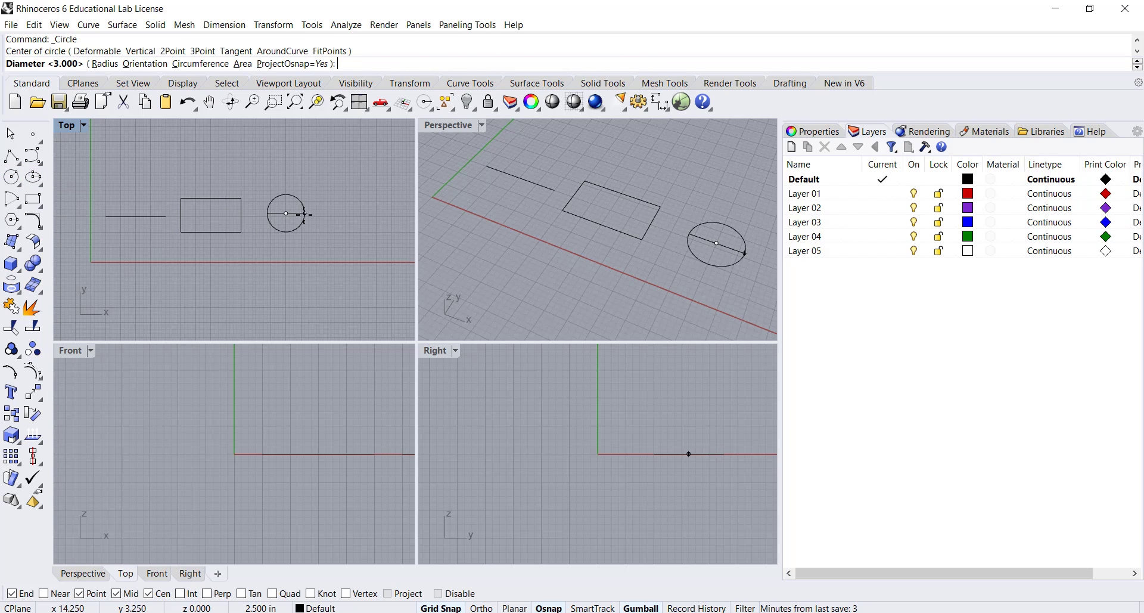
pyautogui.click(306, 213)
pyautogui.moveTo(332, 223); pyautogui.dragTo(288, 223, button='right')
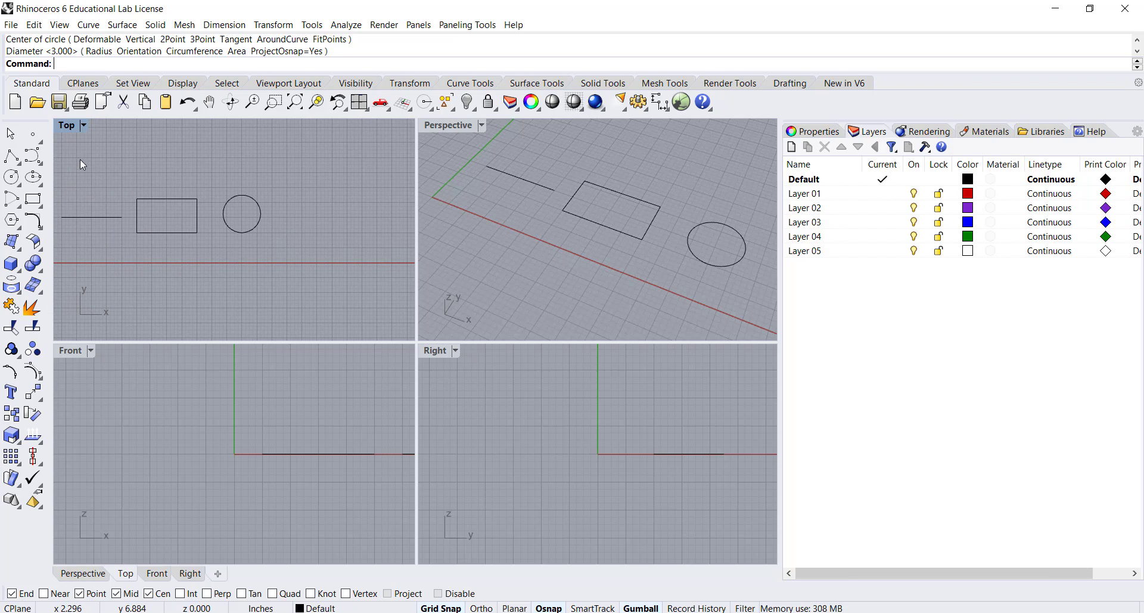
# Step: Draw an S-shaped degree-3 control point curve with four points, ending at (20.75, 4.75), beside the circle in the Top view
pyautogui.click(31, 157)
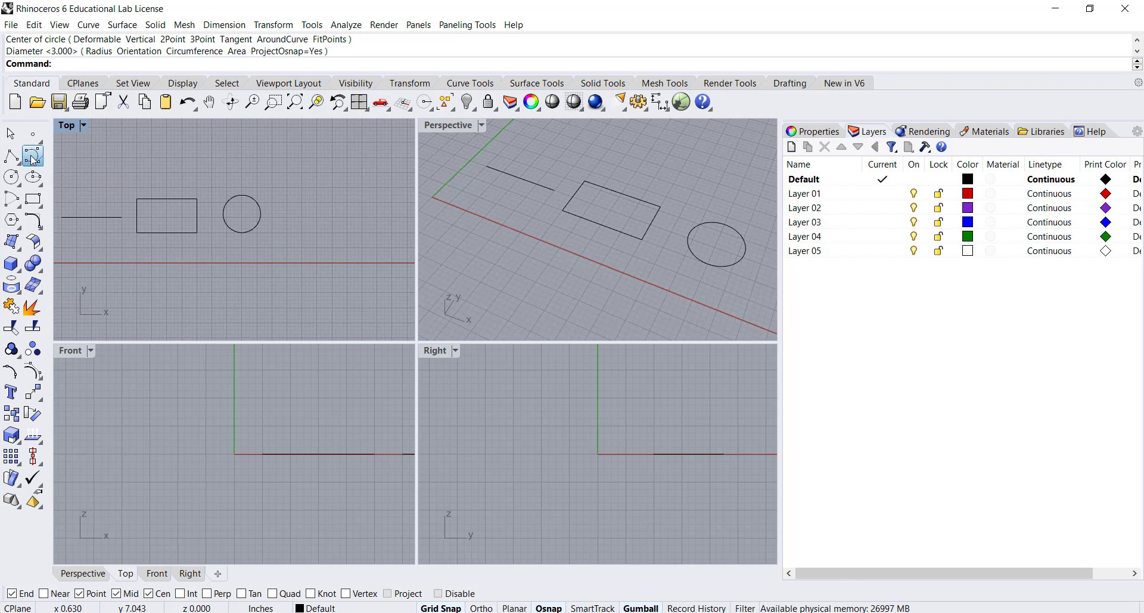
pyautogui.click(276, 250)
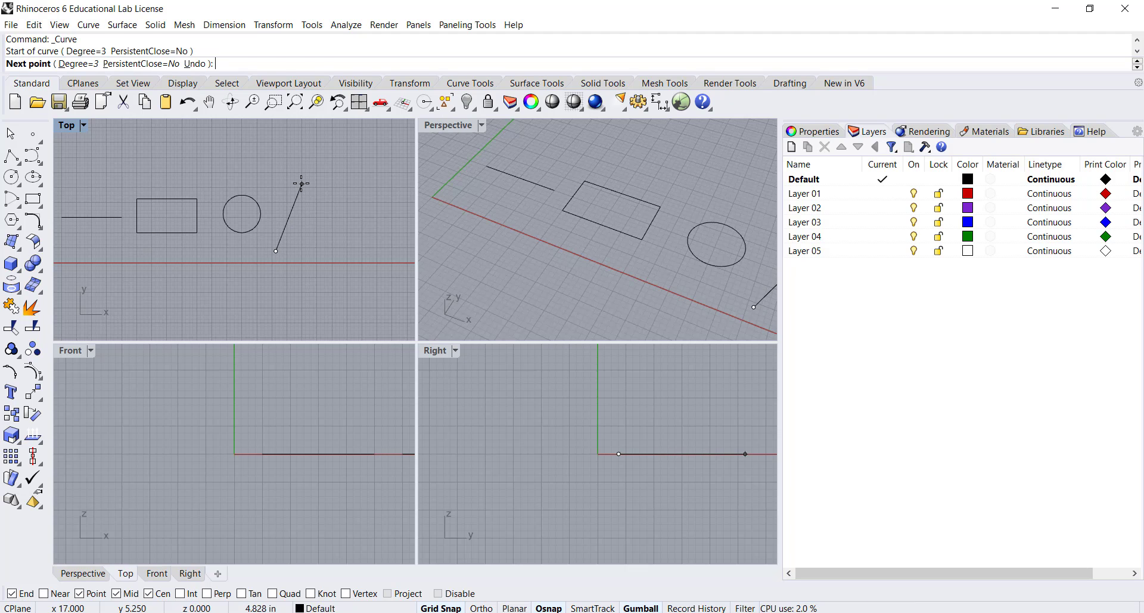
pyautogui.click(302, 183)
pyautogui.click(332, 250)
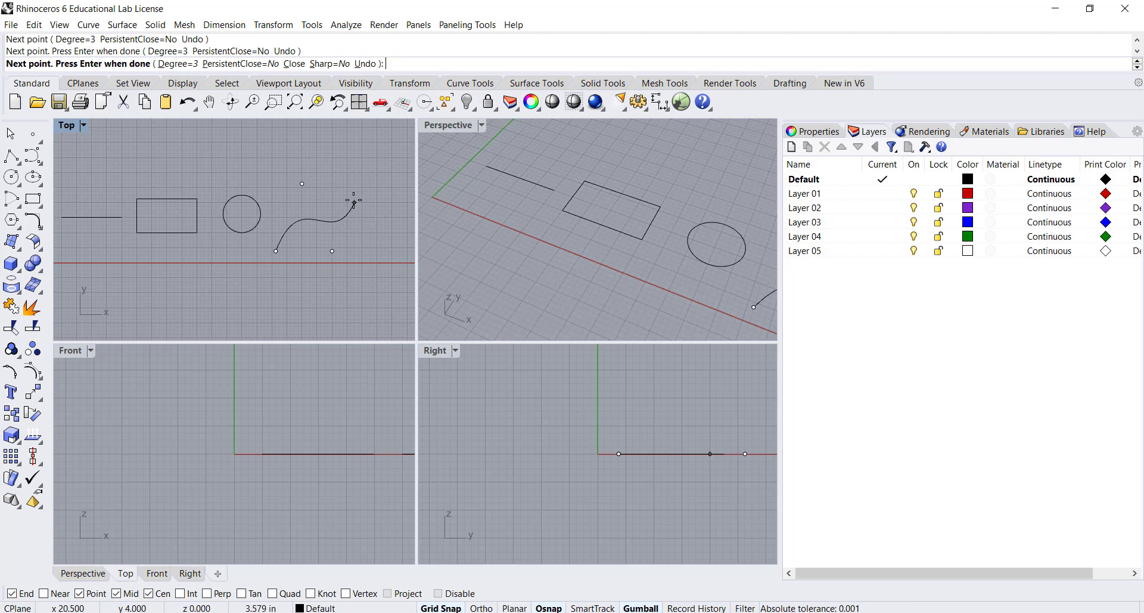
pyautogui.click(358, 192)
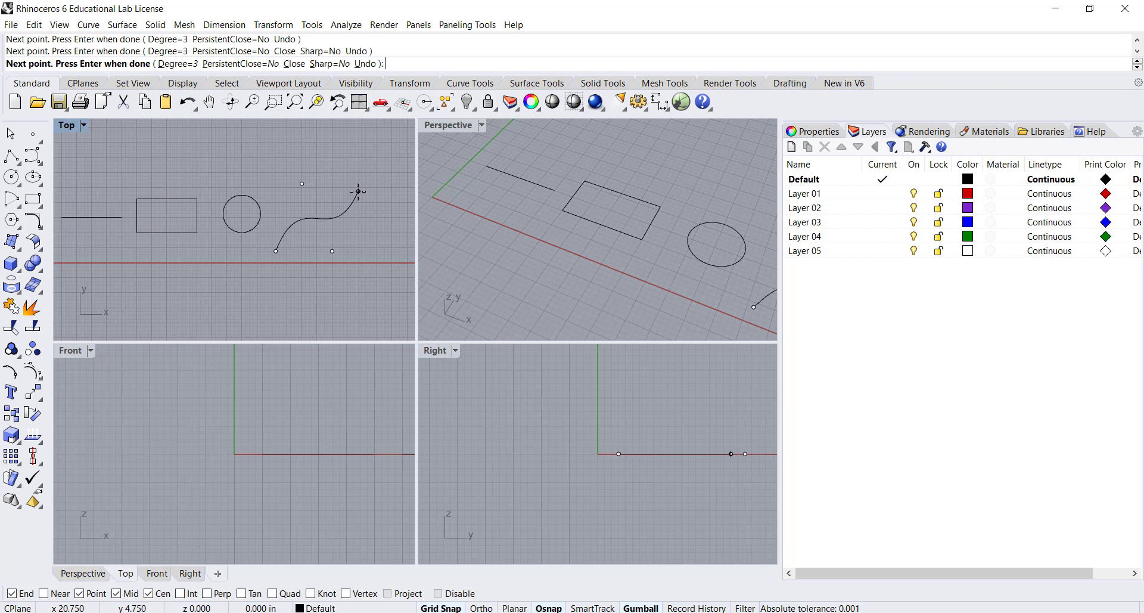
pyautogui.press('Return')
pyautogui.moveTo(330, 215); pyautogui.dragTo(363, 201, button='right')
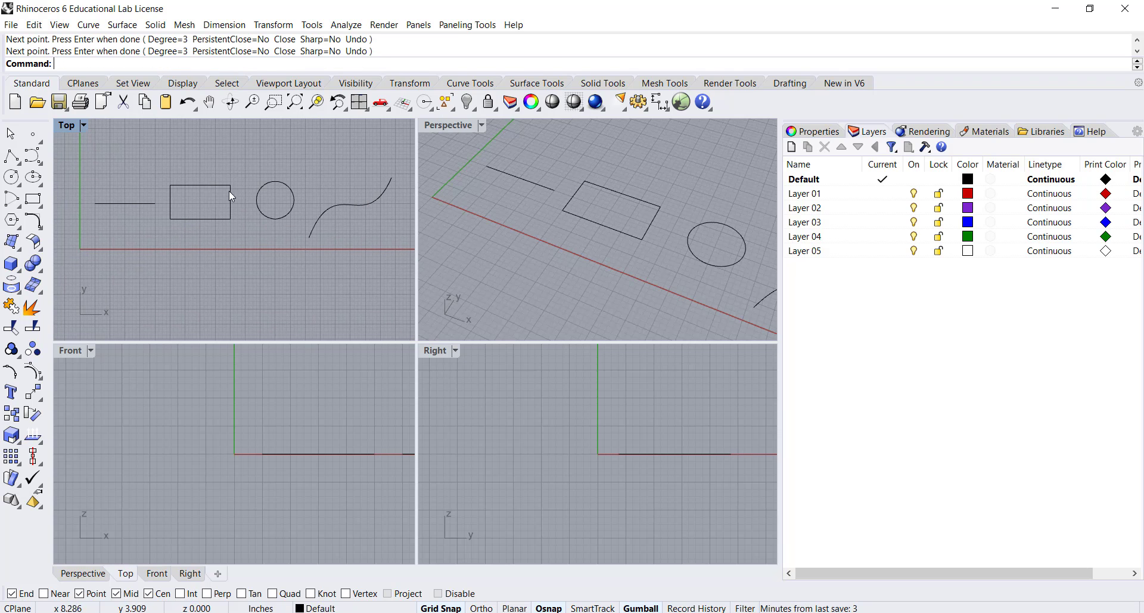
# Step: Extrude the straight line 4 inches upward into a surface with ExtrudeCrv, keeping BothSides and Solid set to No
pyautogui.moveTo(556, 212)
pyautogui.mouseDown(button='right')
pyautogui.moveTo(583, 234)
pyautogui.moveTo(539, 225)
pyautogui.moveTo(593, 243)
pyautogui.moveTo(539, 204)
pyautogui.moveTo(569, 228)
pyautogui.mouseUp(button='right')
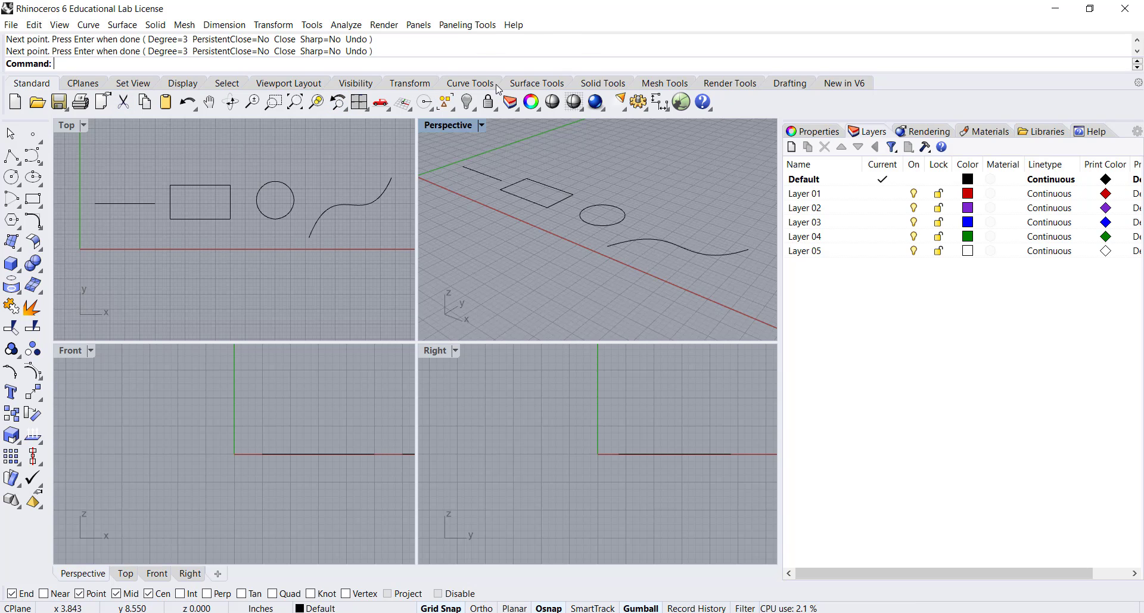
pyautogui.click(537, 84)
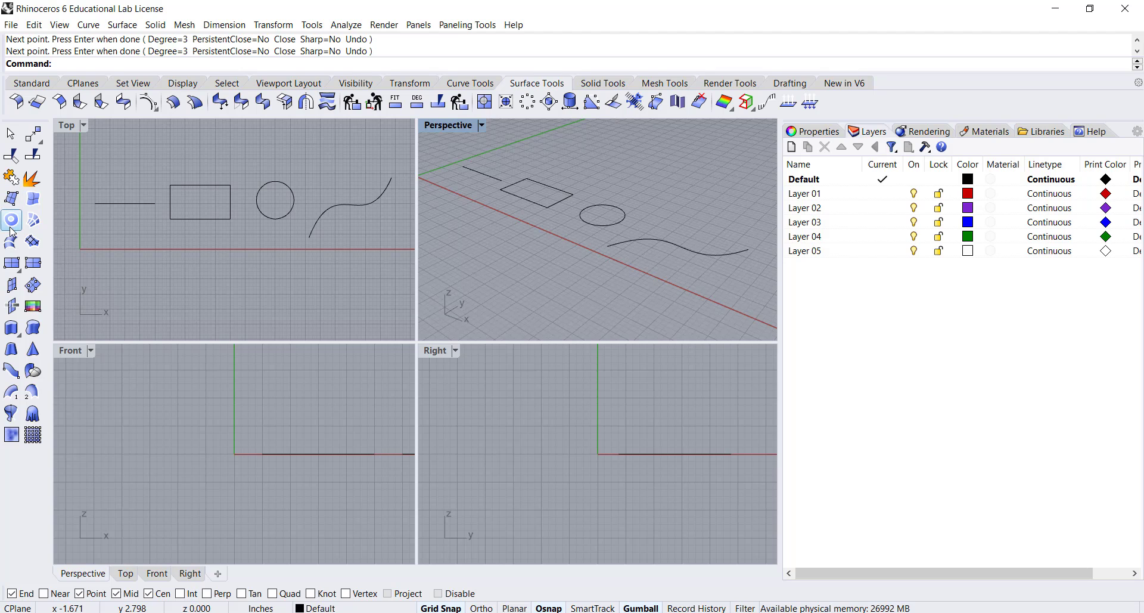
pyautogui.click(11, 328)
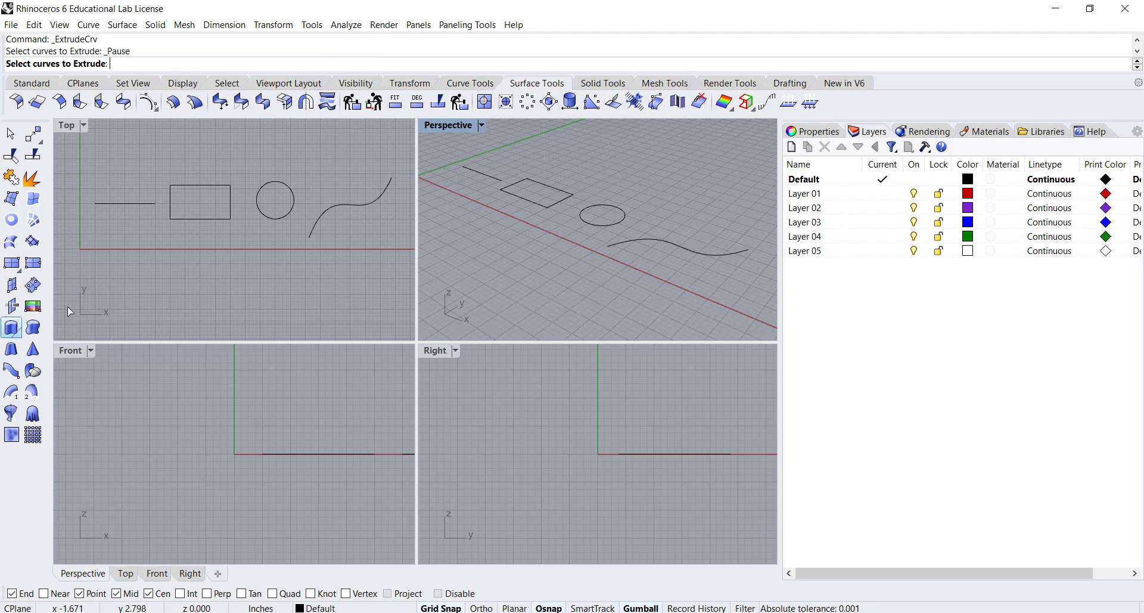
pyautogui.click(484, 177)
pyautogui.moveTo(485, 179); pyautogui.dragTo(485, 210, button='right')
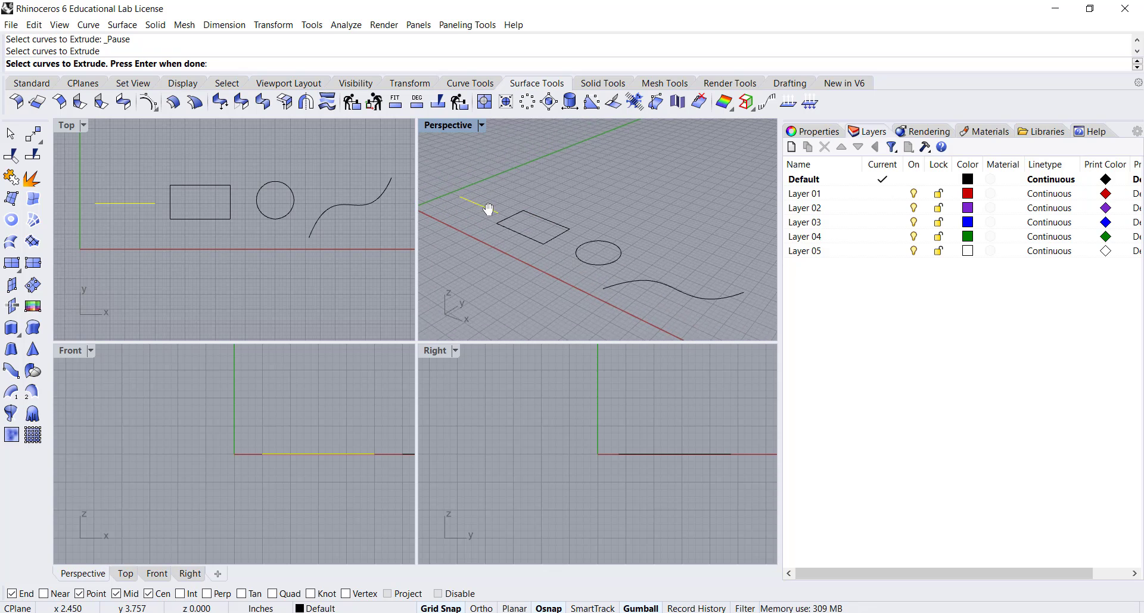
pyautogui.press('Return')
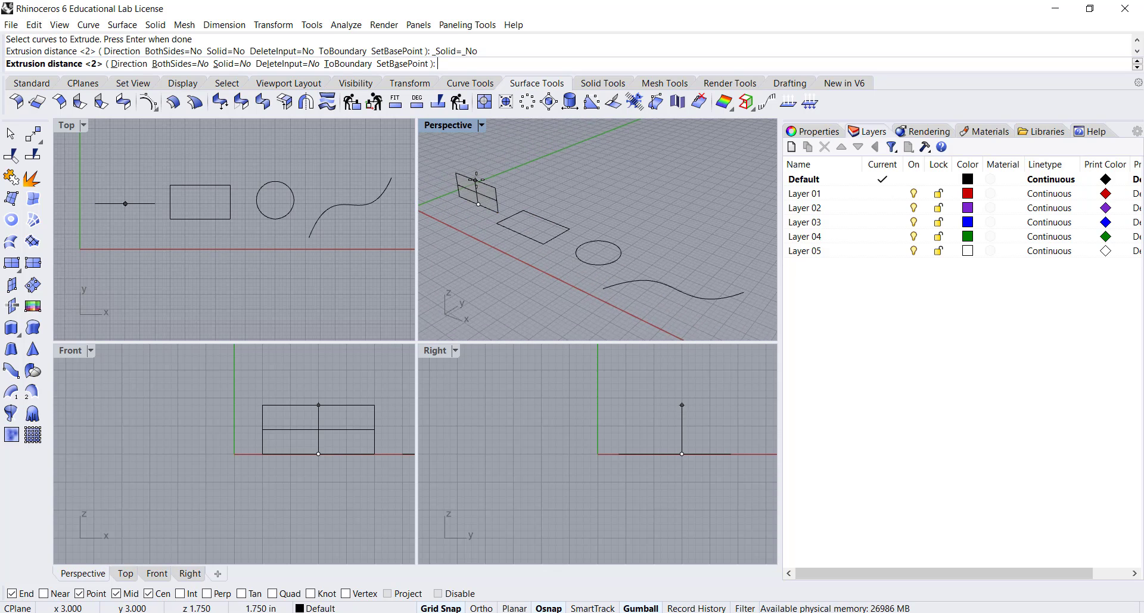
pyautogui.click(186, 65)
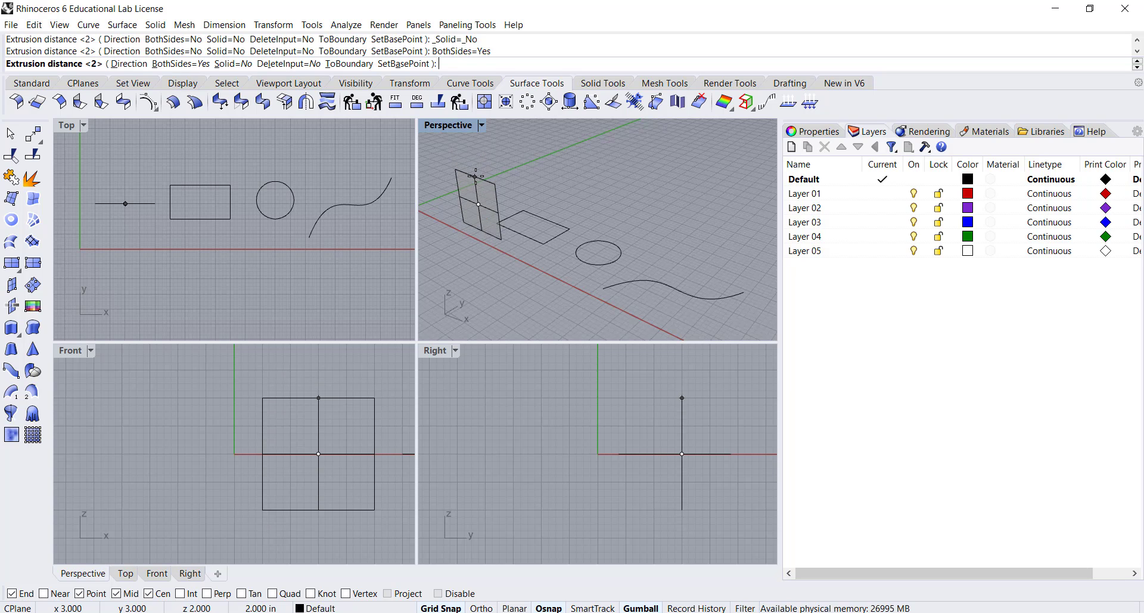
pyautogui.click(198, 64)
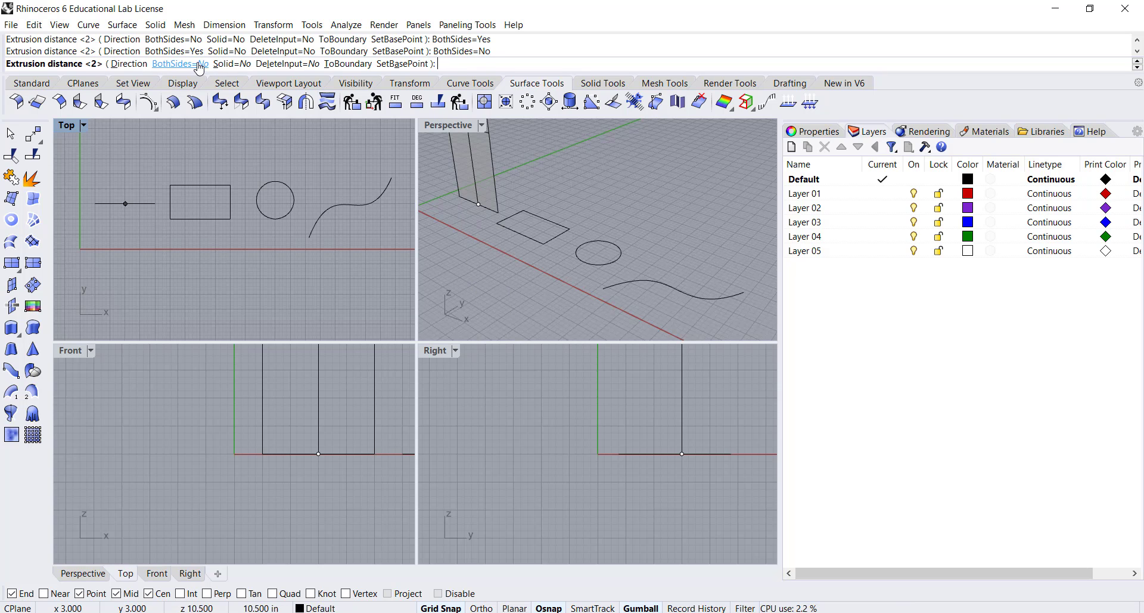
pyautogui.keyDown('shift'); pyautogui.moveTo(474, 165); pyautogui.dragTo(482, 185, button='right'); pyautogui.keyUp('shift')
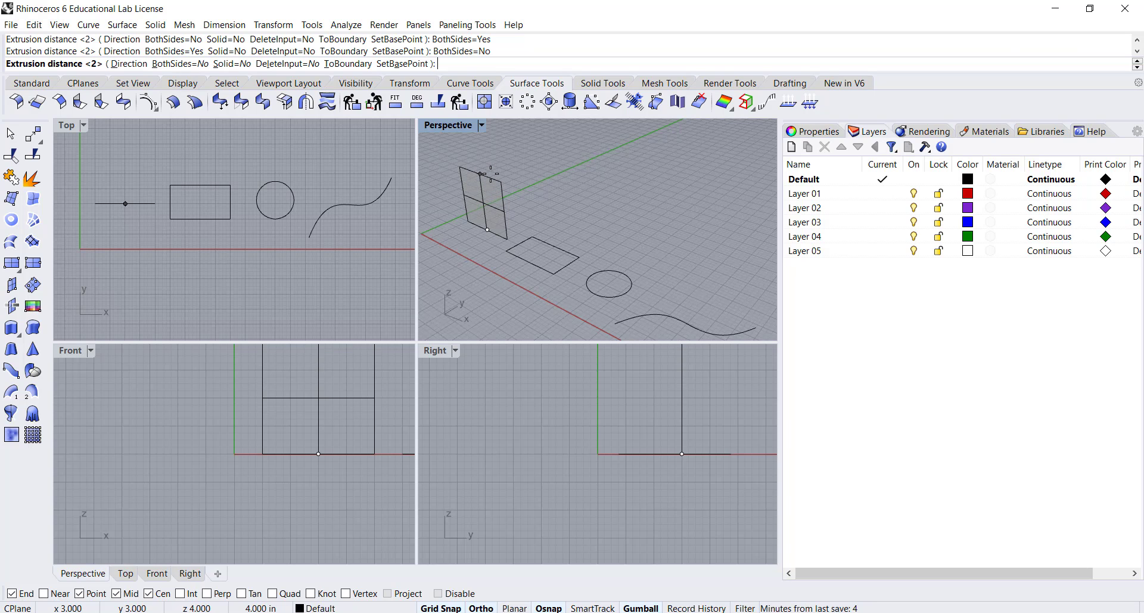
pyautogui.click(490, 174)
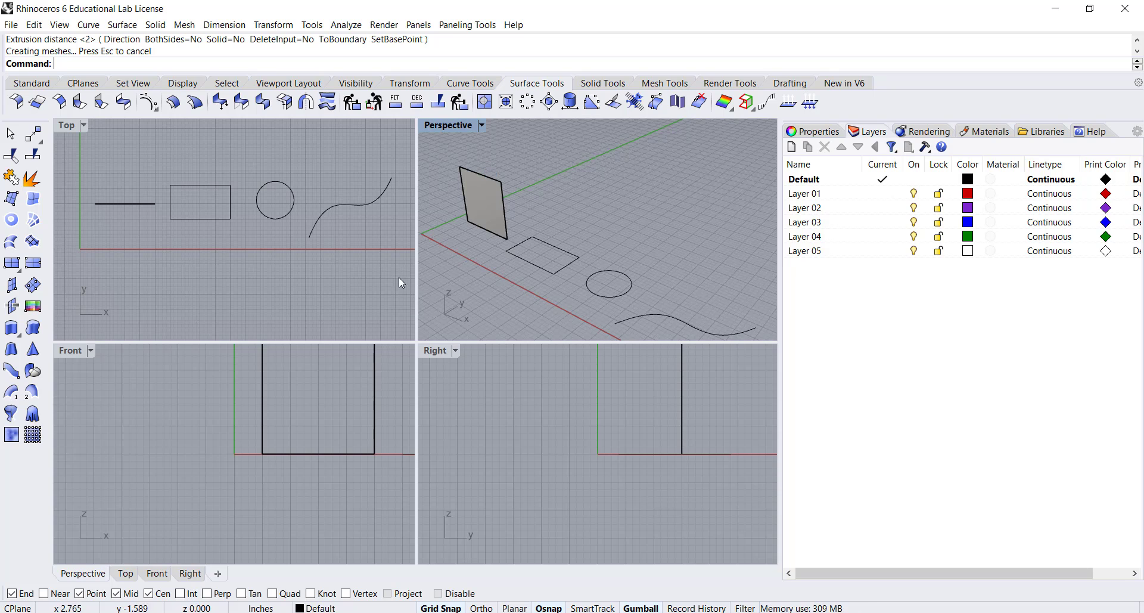
# Step: Examine the surface extruded from the line in the Front, Right, Top and Perspective views
pyautogui.moveTo(316, 378); pyautogui.dragTo(221, 405, button='right')
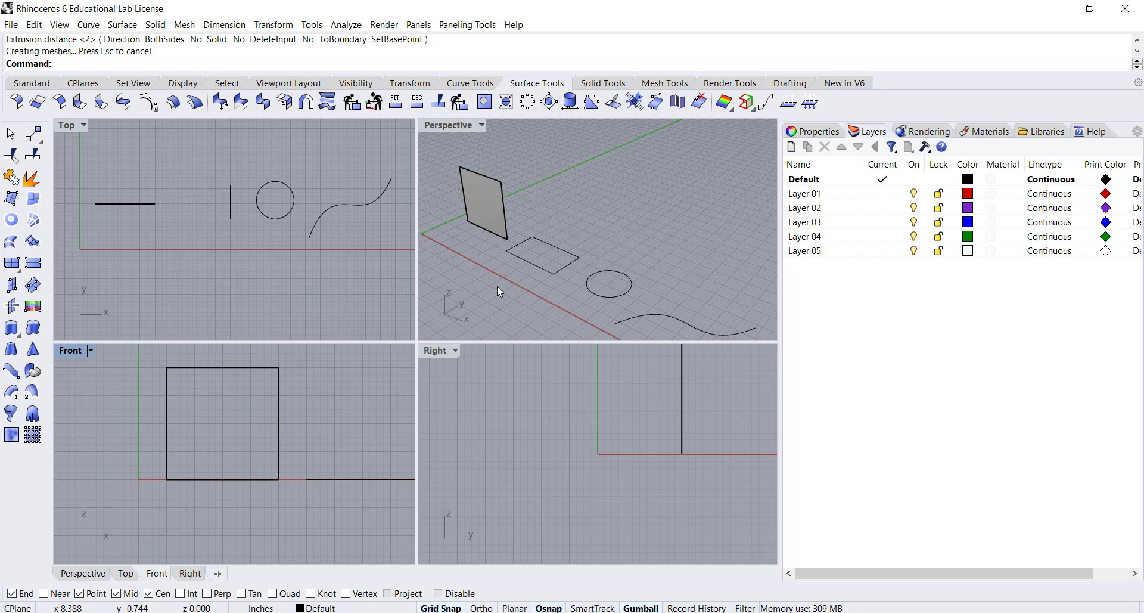
pyautogui.keyDown('shift'); pyautogui.moveTo(497, 286); pyautogui.dragTo(508, 292, button='right'); pyautogui.keyUp('shift')
pyautogui.moveTo(564, 400); pyautogui.dragTo(488, 438, button='right')
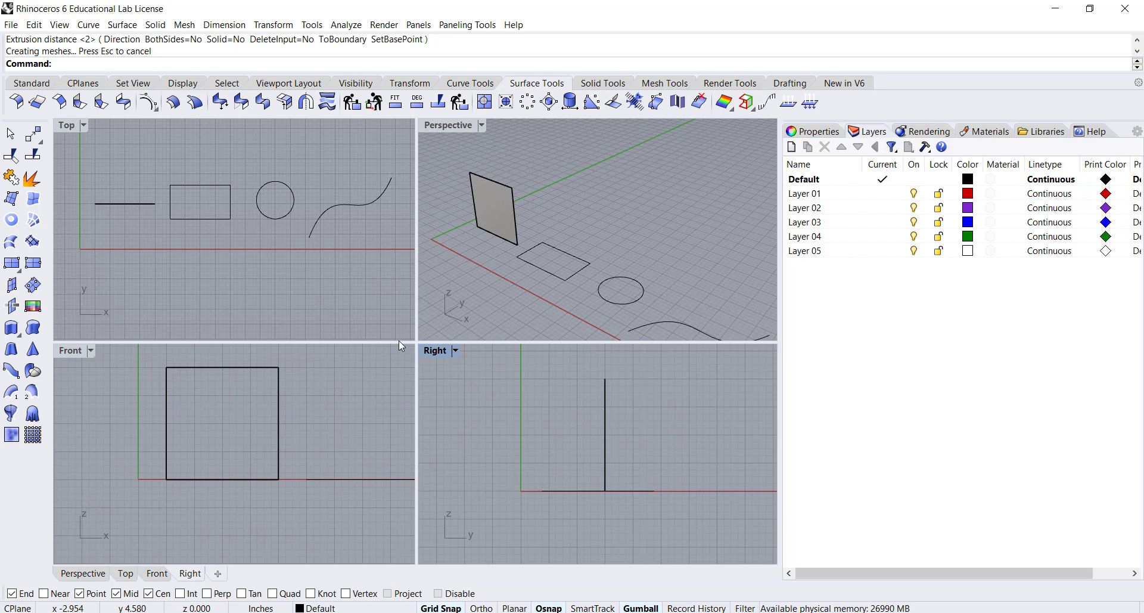
pyautogui.moveTo(285, 373); pyautogui.dragTo(287, 378, button='right')
pyautogui.moveTo(253, 262); pyautogui.dragTo(264, 263, button='right')
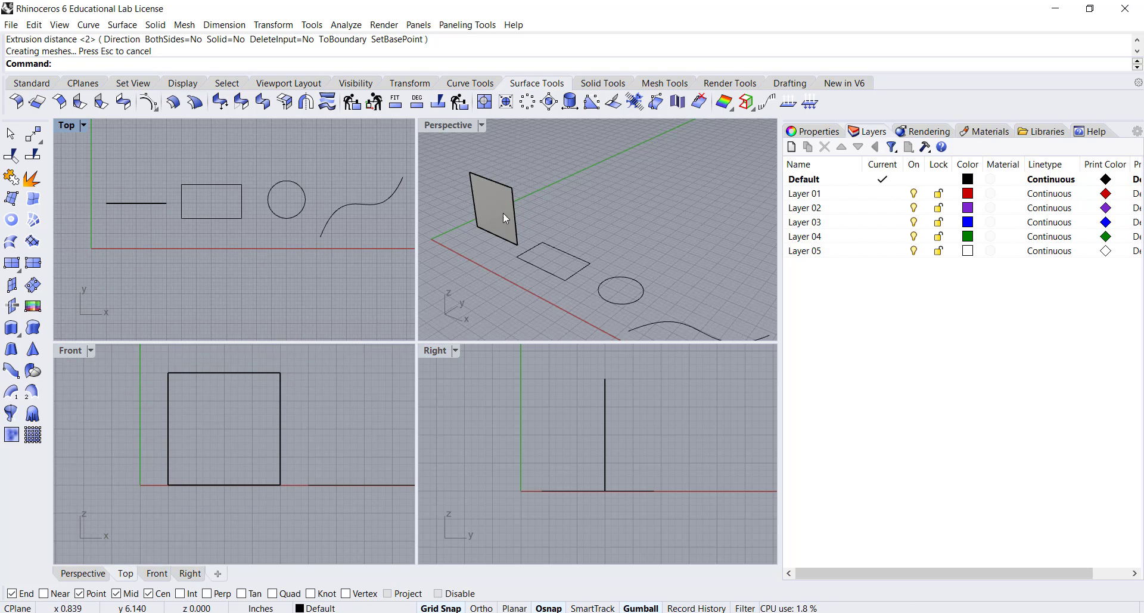
pyautogui.moveTo(503, 213); pyautogui.dragTo(483, 217, button='right')
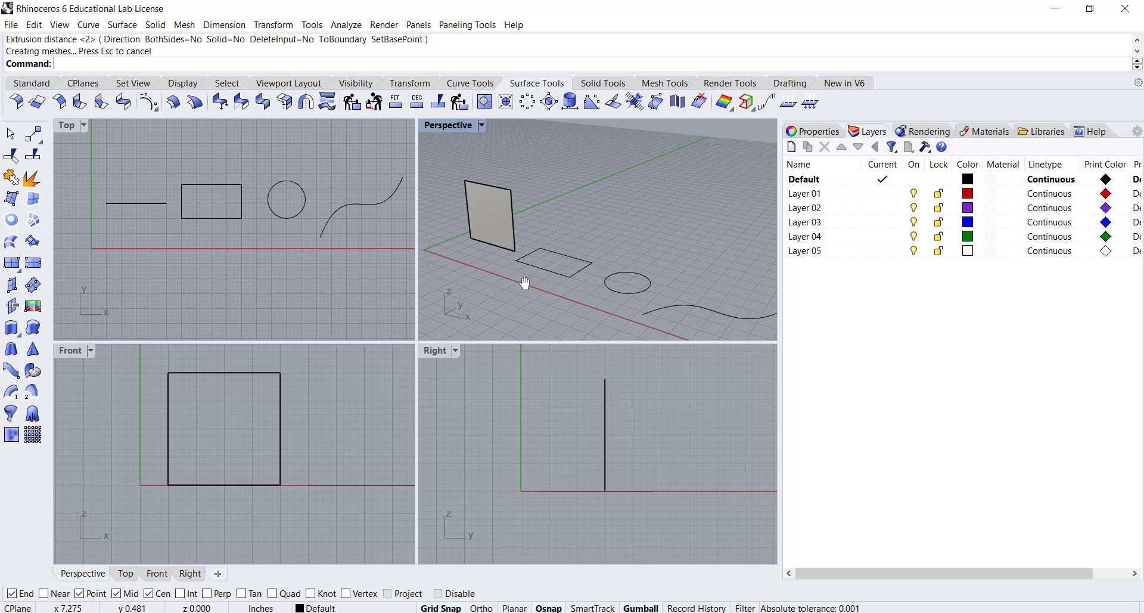
pyautogui.keyDown('shift'); pyautogui.moveTo(524, 283); pyautogui.dragTo(544, 258, button='right'); pyautogui.keyUp('shift')
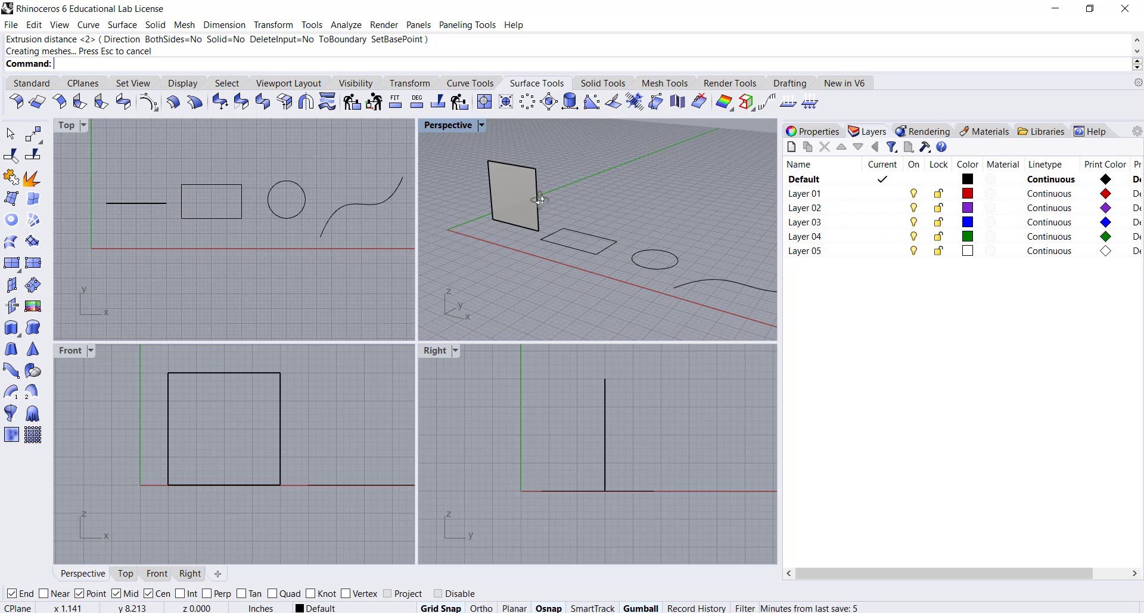
pyautogui.moveTo(491, 209); pyautogui.dragTo(553, 241, button='right')
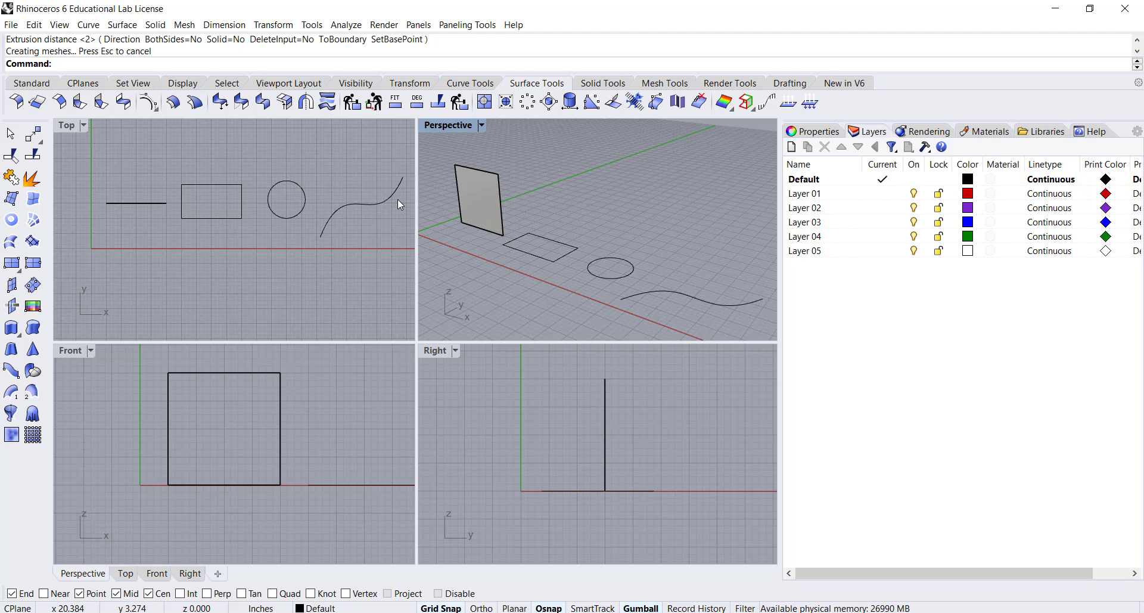
# Step: Extrude the rectangle 4 inches upward with ExtrudeCrv, snapping the height to the upper corner of the flat surface
pyautogui.write('ExtrudeCrv')
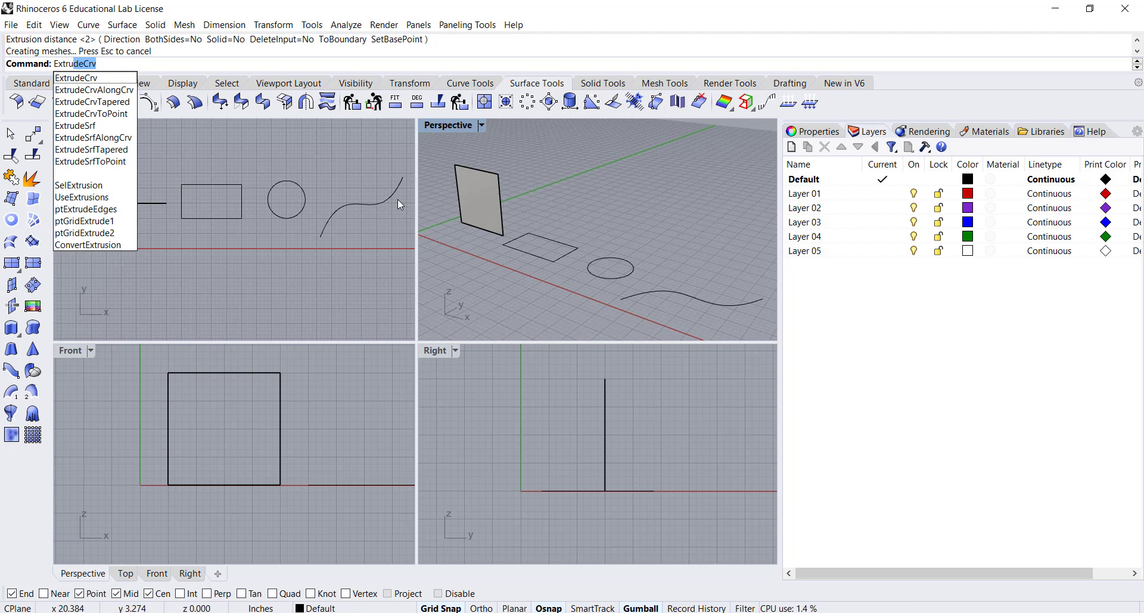
pyautogui.press('Return')
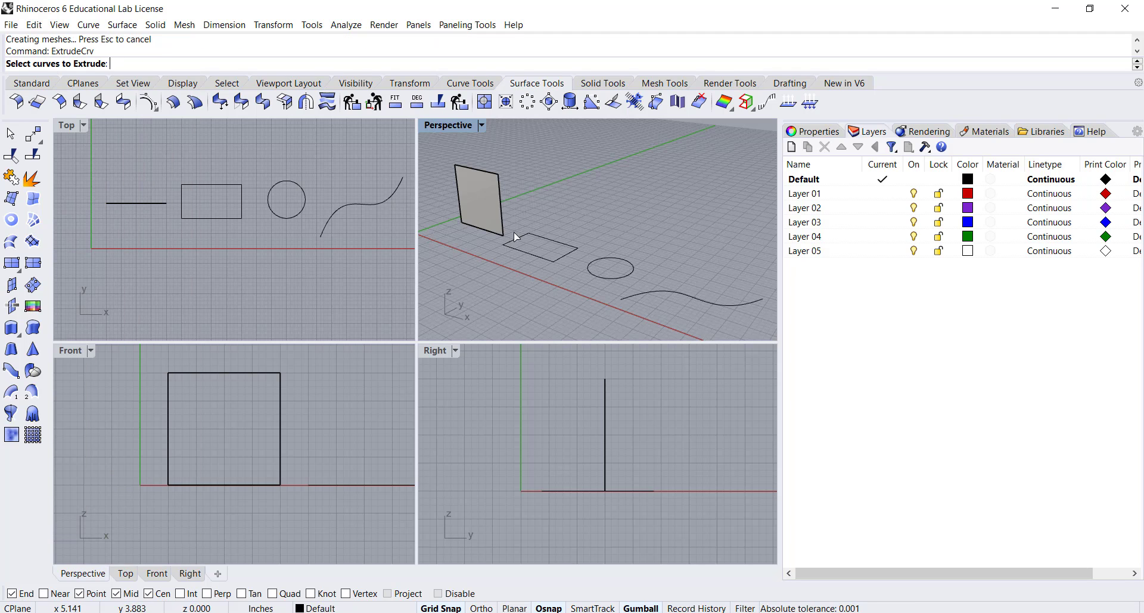
pyautogui.click(539, 229)
pyautogui.press('Return')
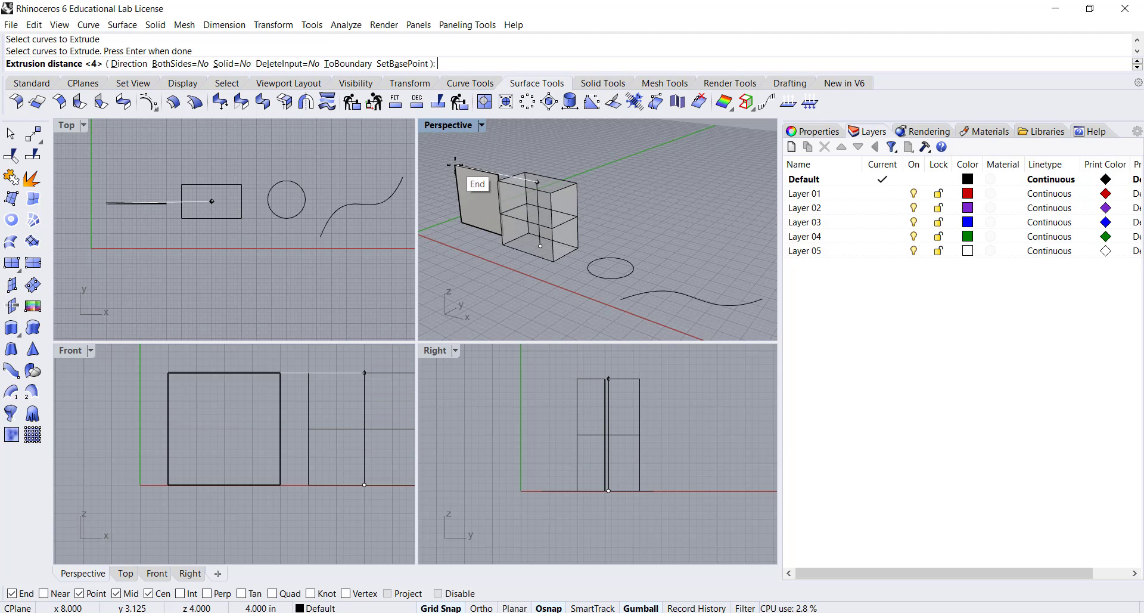
pyautogui.click(457, 167)
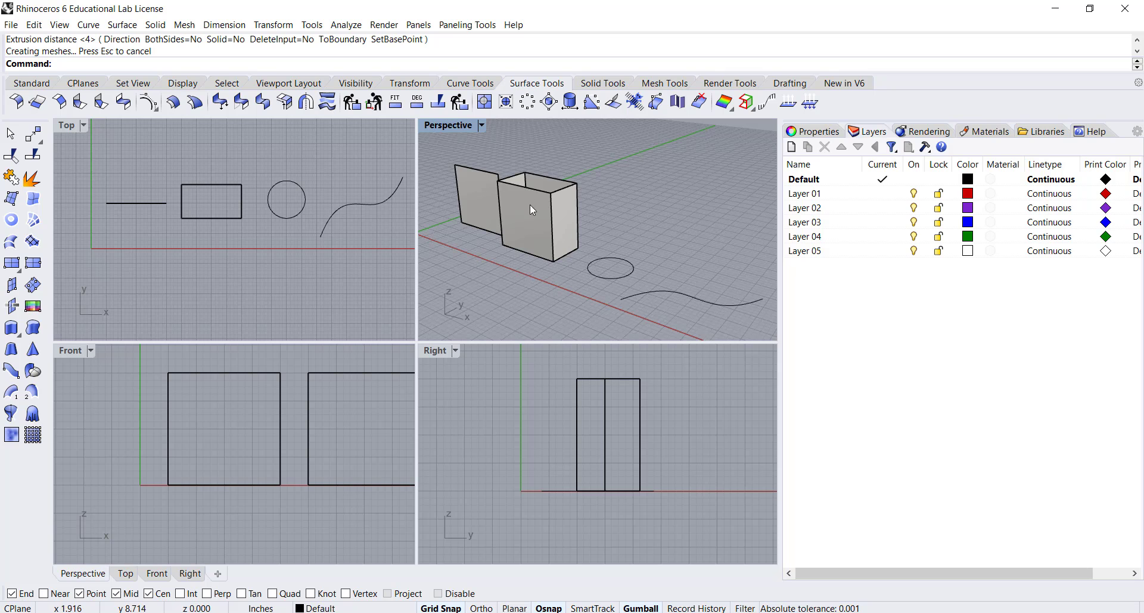
# Step: Extrude the circle 4 inches upward, snapping to an upper corner of the extruded rectangle, and clear the selection
pyautogui.moveTo(530, 205); pyautogui.dragTo(547, 217, button='right')
pyautogui.click(612, 261)
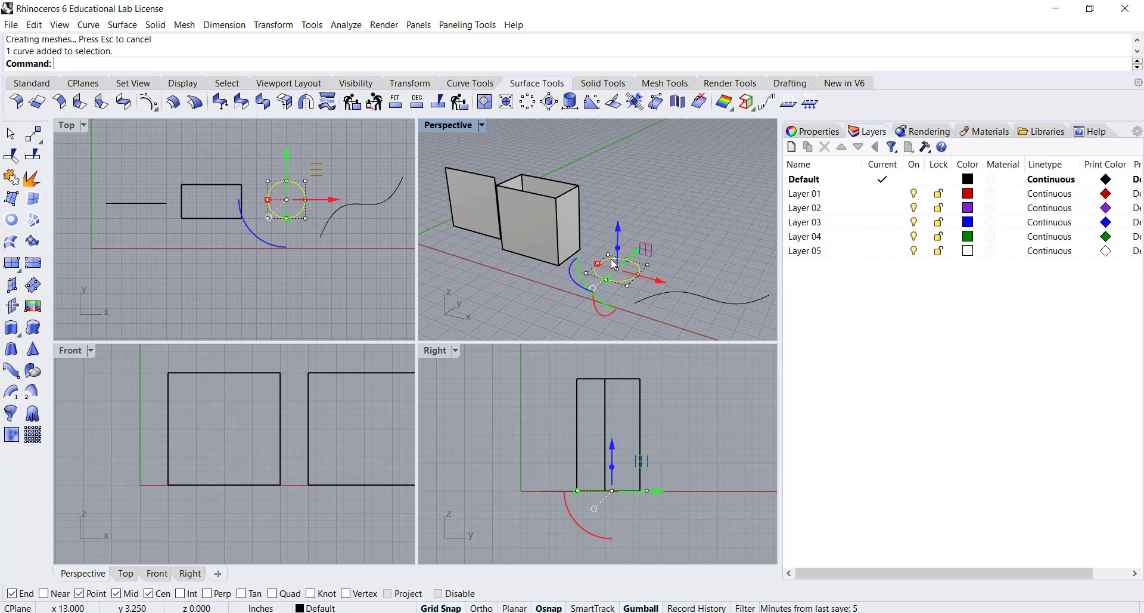
pyautogui.press('Return')
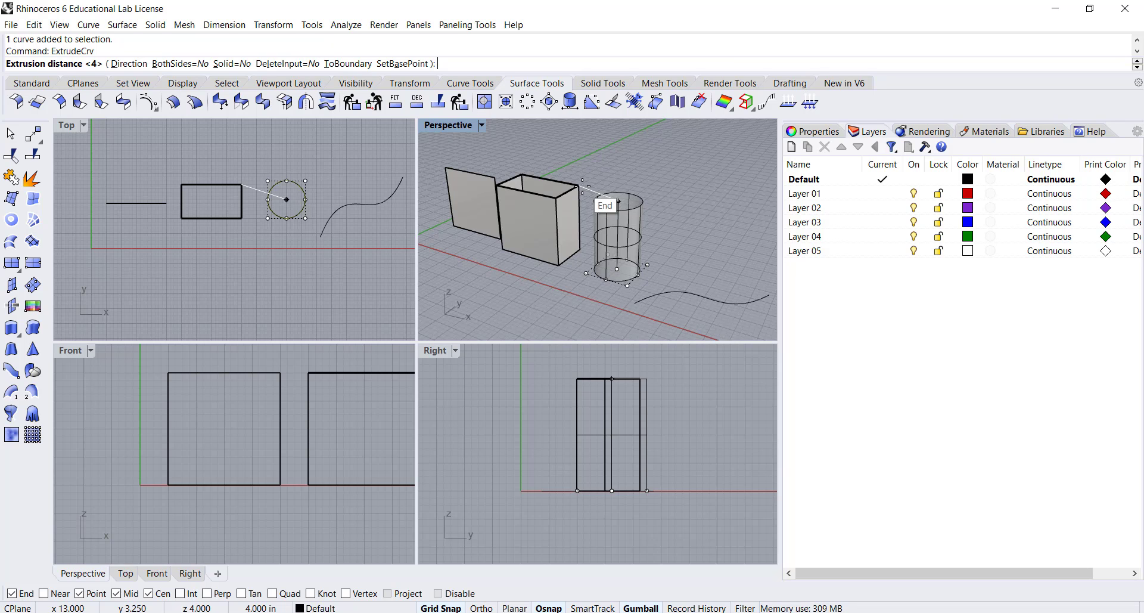
pyautogui.click(582, 183)
pyautogui.moveTo(645, 220); pyautogui.dragTo(663, 223, button='right')
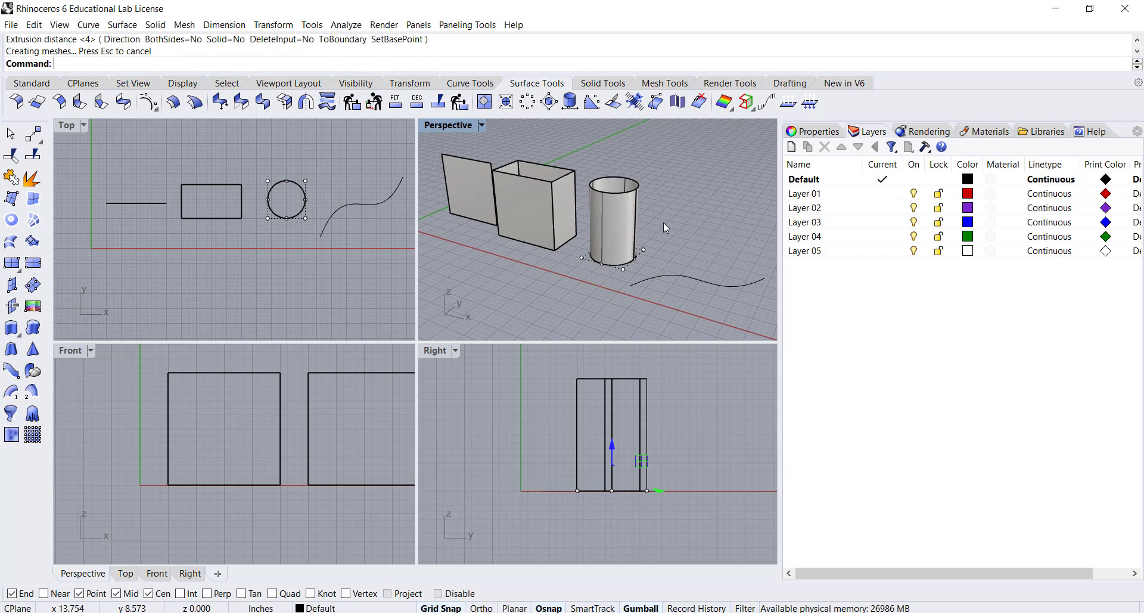
pyautogui.press('Escape')
# Step: Extrude the S-shaped curve 4 inches upward, snapping its height to the top edge of the cylinder
pyautogui.press('Return')
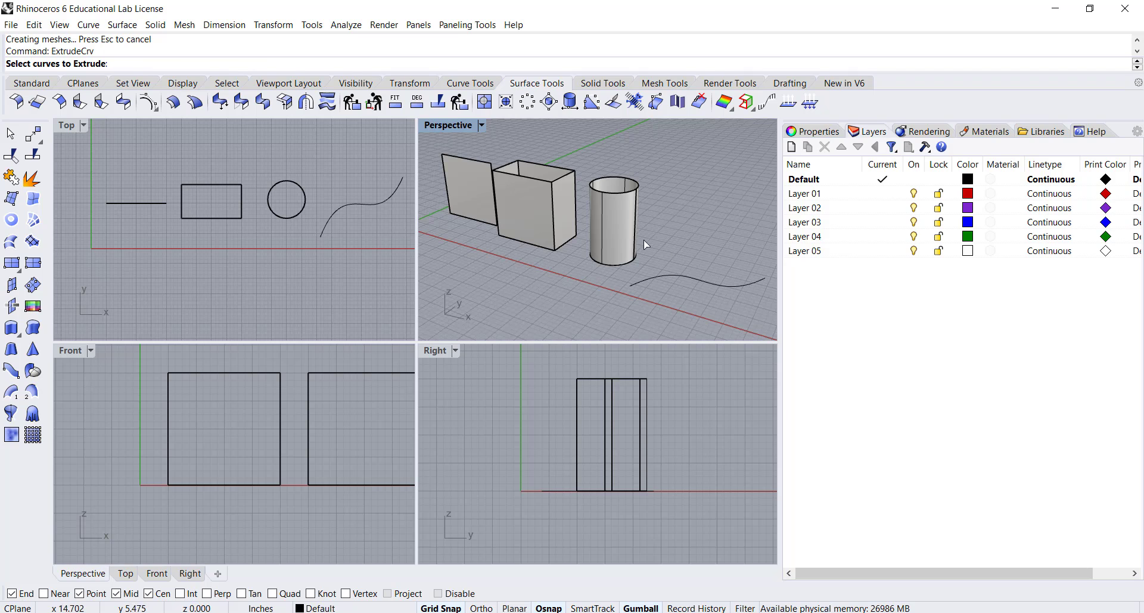
pyautogui.click(671, 281)
pyautogui.press('Return')
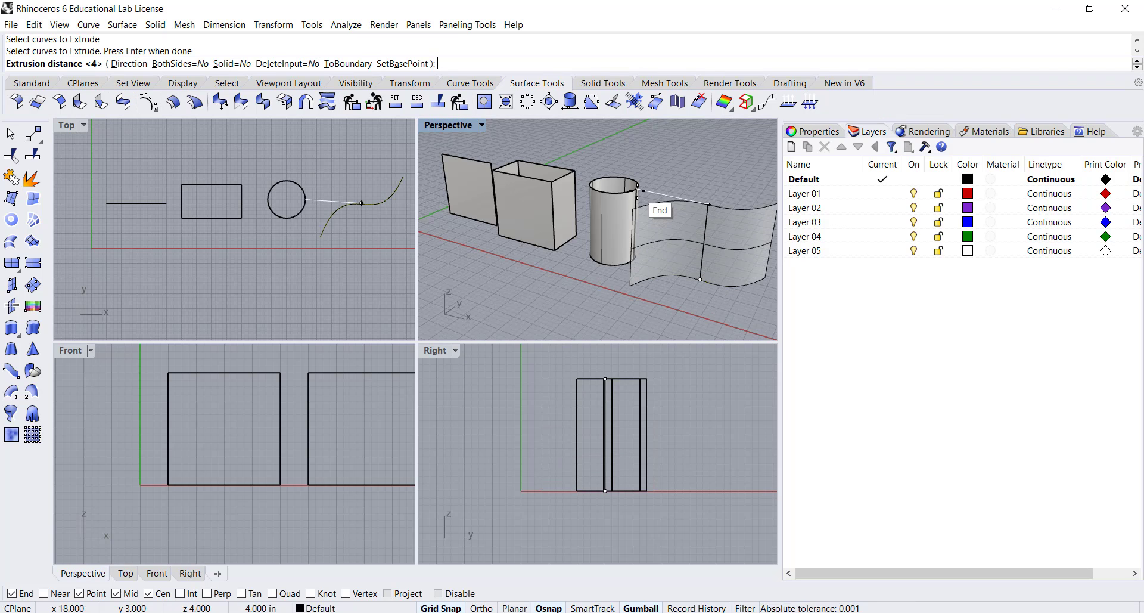
pyautogui.click(656, 209)
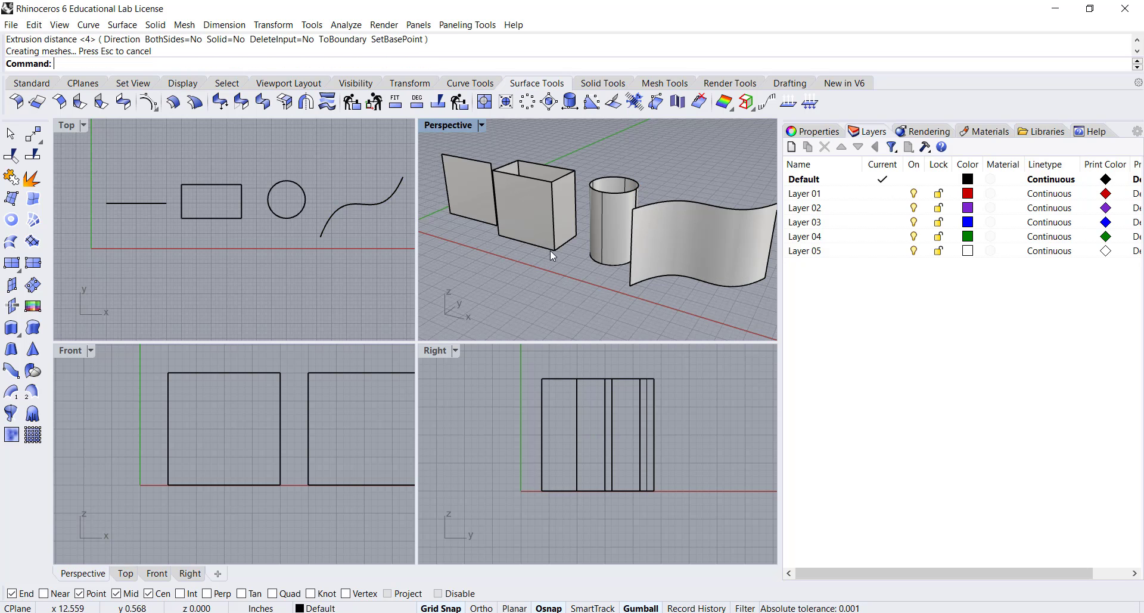
# Step: Maximize the Perspective viewport and examine the four extruded surfaces from different angles
pyautogui.doubleClick(452, 126)
pyautogui.scroll(3, 385, 289)
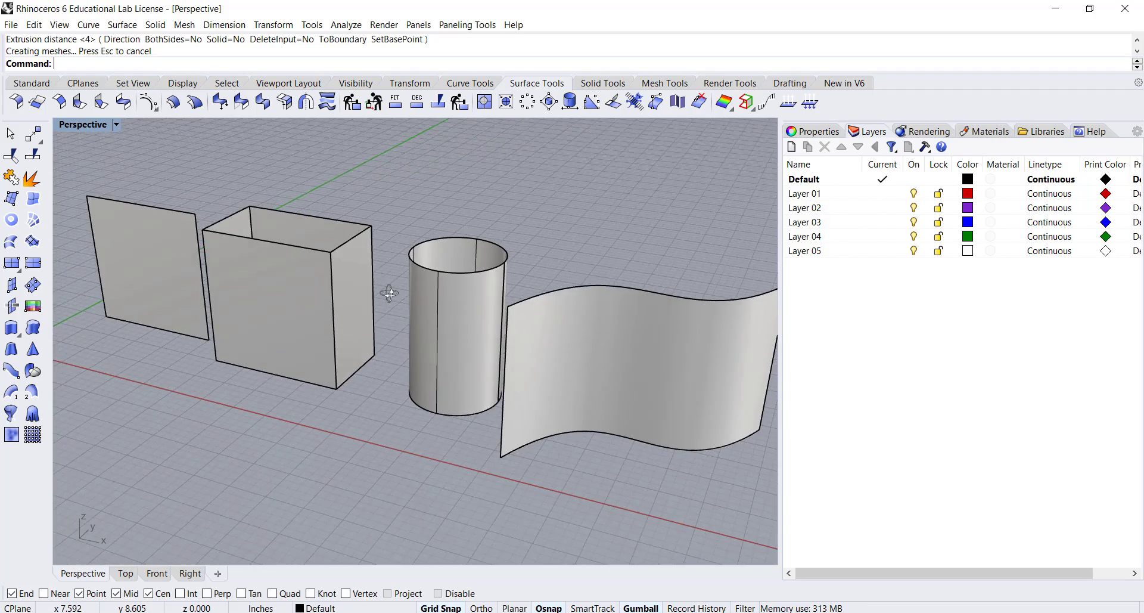
pyautogui.moveTo(387, 296)
pyautogui.mouseDown(button='right')
pyautogui.moveTo(388, 313)
pyautogui.moveTo(562, 313)
pyautogui.moveTo(421, 317)
pyautogui.moveTo(368, 334)
pyautogui.moveTo(348, 321)
pyautogui.mouseUp(button='right')
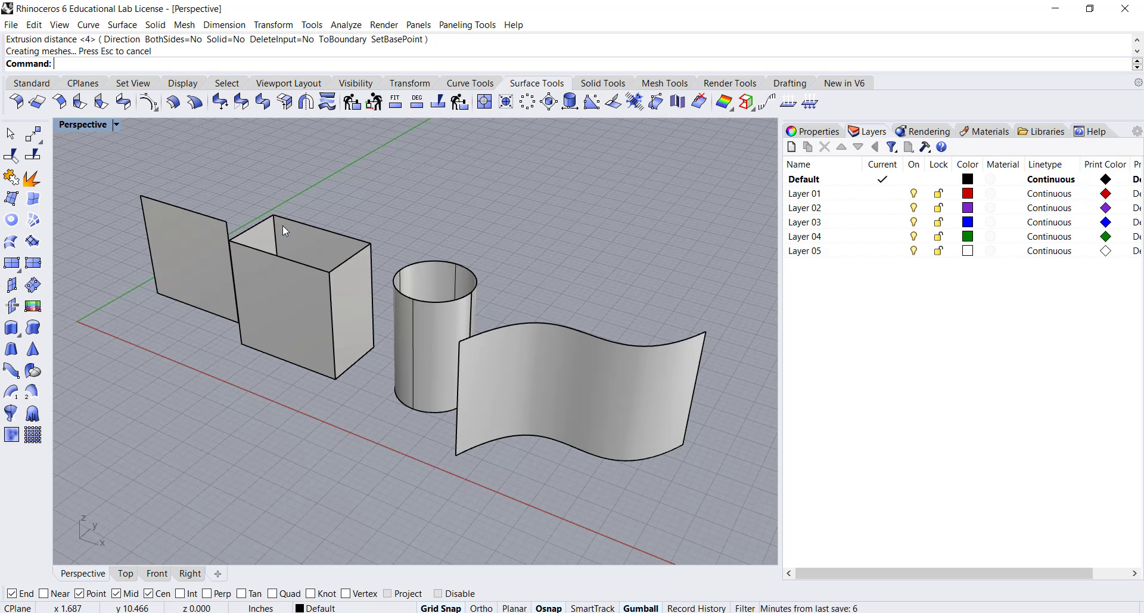
pyautogui.moveTo(467, 319); pyautogui.dragTo(482, 314, button='right')
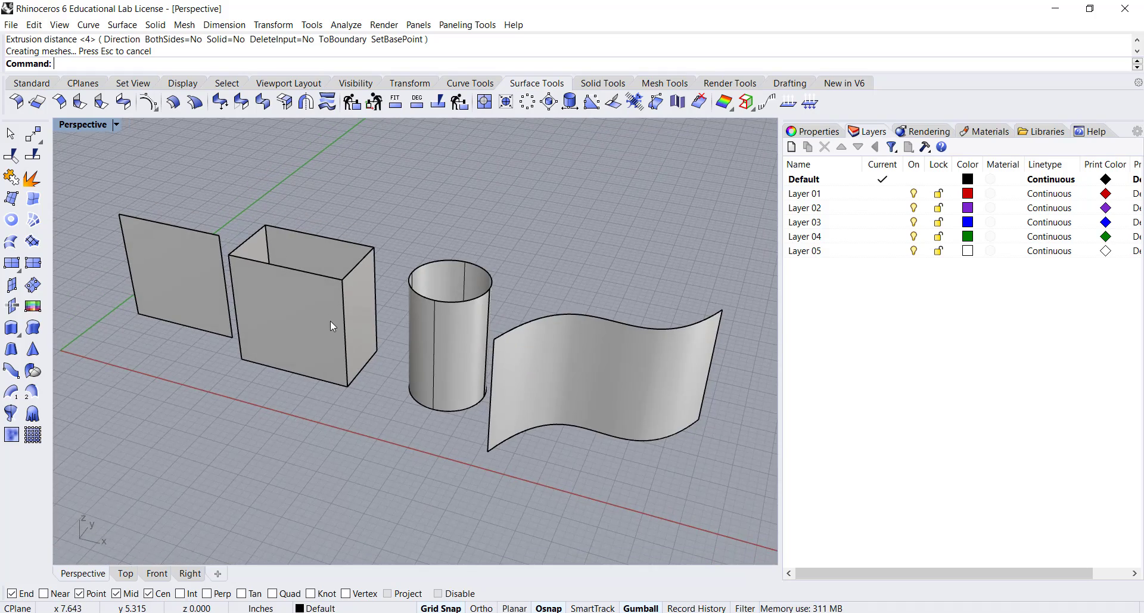